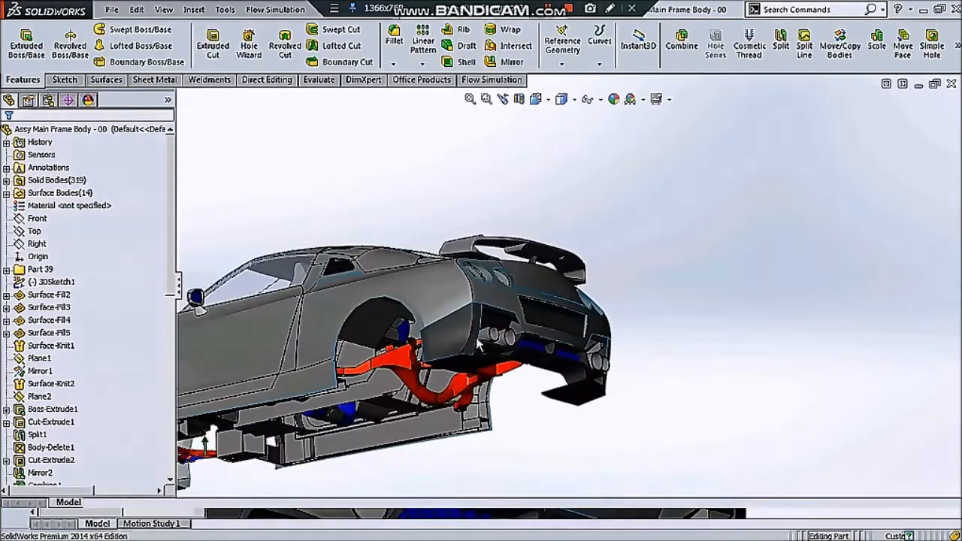
- Start a new 3D sketch on the car body for the rear bumper area
middle_drag(508, 299, 495, 325)
scroll(502, 337, up, 5)
scroll(541, 180, down, 5)
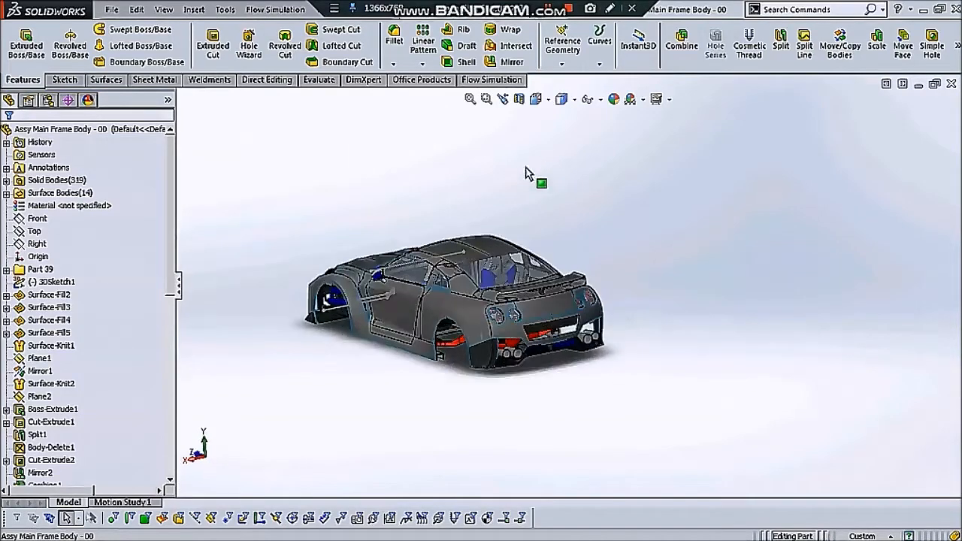
click(64, 80)
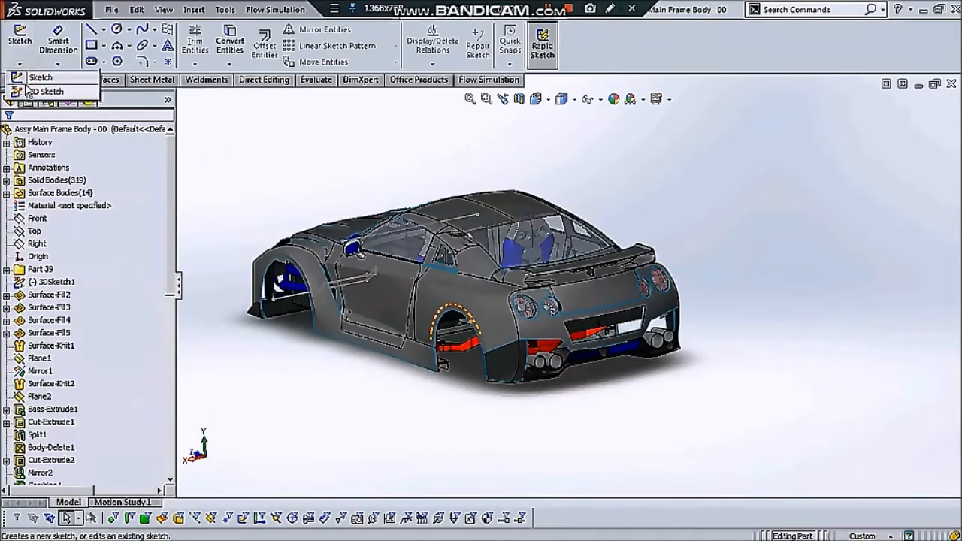
click(30, 79)
click(20, 64)
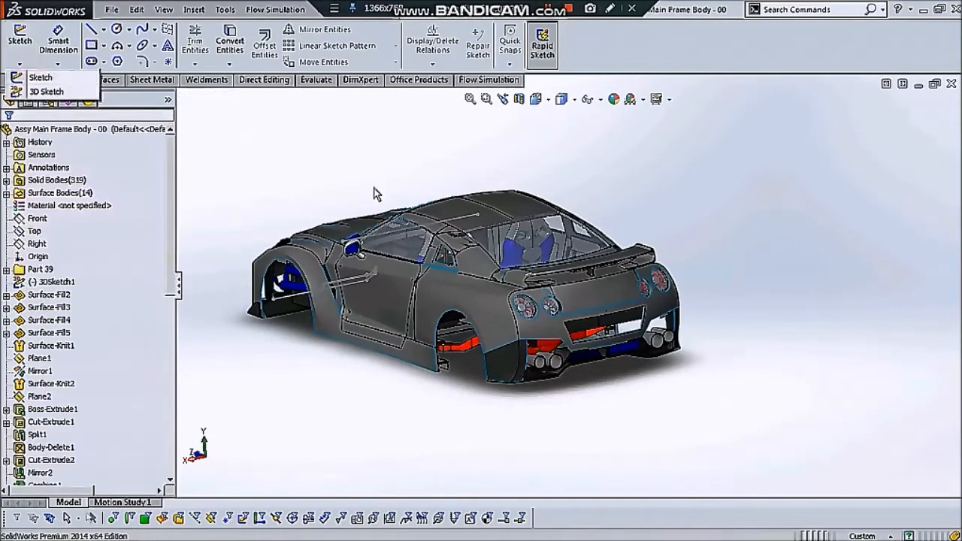
click(45, 91)
- Sketch a line across the opening above the twin exhaust pipes, from its lower inner corner to its outer vertical edge
scroll(637, 368, down, 10)
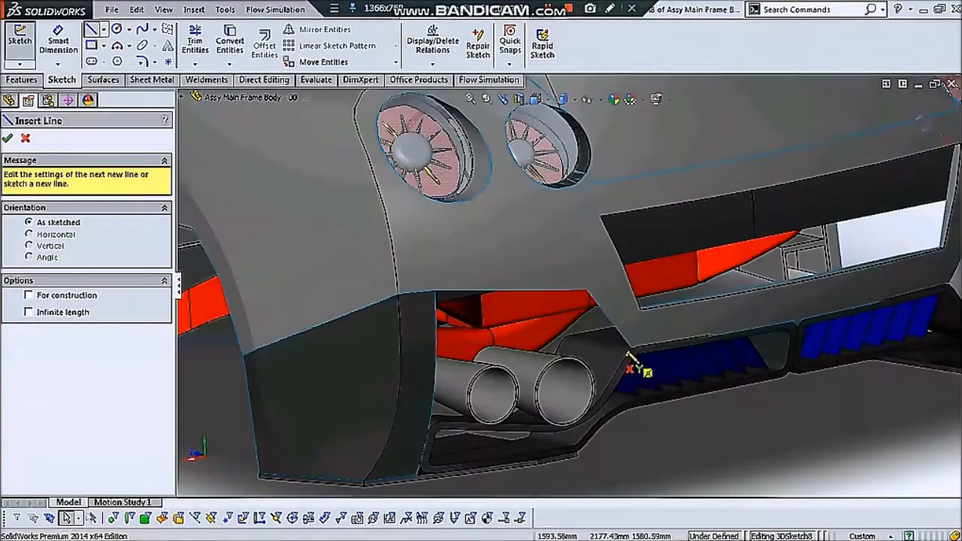
scroll(635, 350, down, 5)
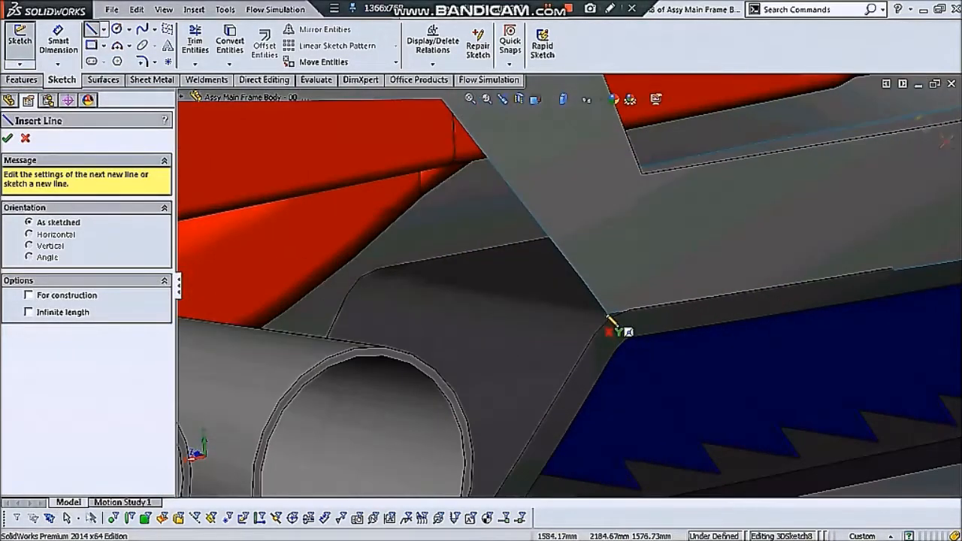
click(610, 314)
scroll(532, 337, up, 15)
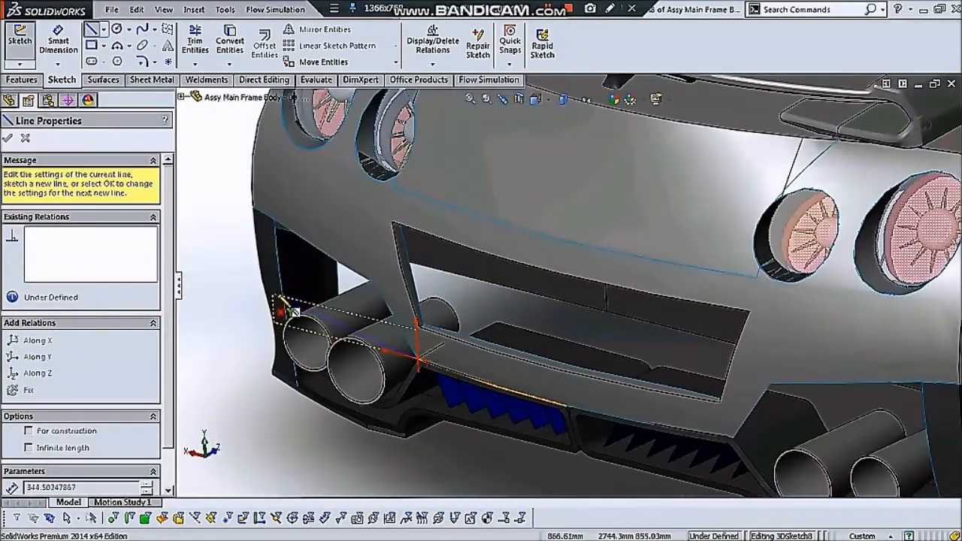
scroll(417, 357, up, 10)
scroll(605, 355, down, 10)
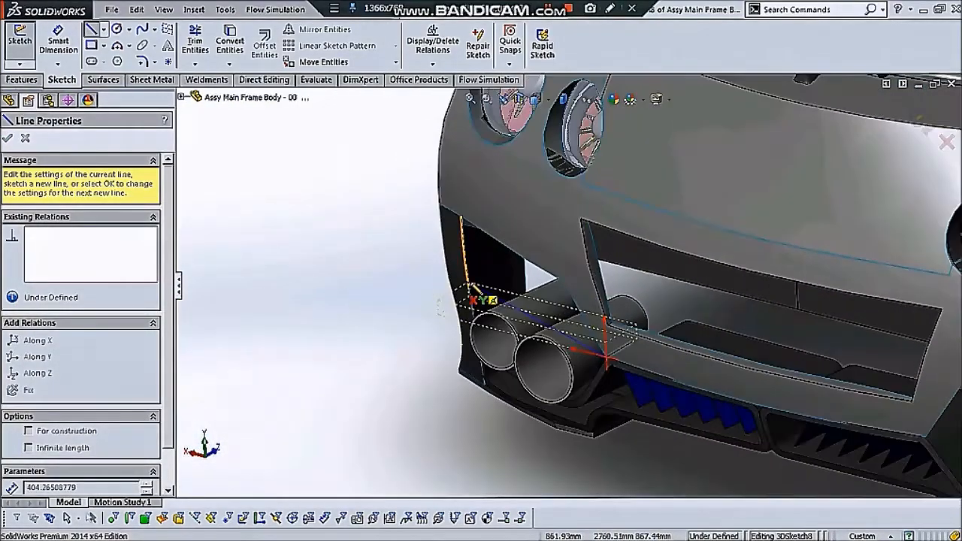
click(470, 290)
mouse_move(481, 281)
middle_down()
mouse_move(531, 225)
mouse_move(523, 252)
mouse_move(601, 273)
mouse_move(564, 230)
mouse_move(589, 255)
middle_up()
key(Escape)
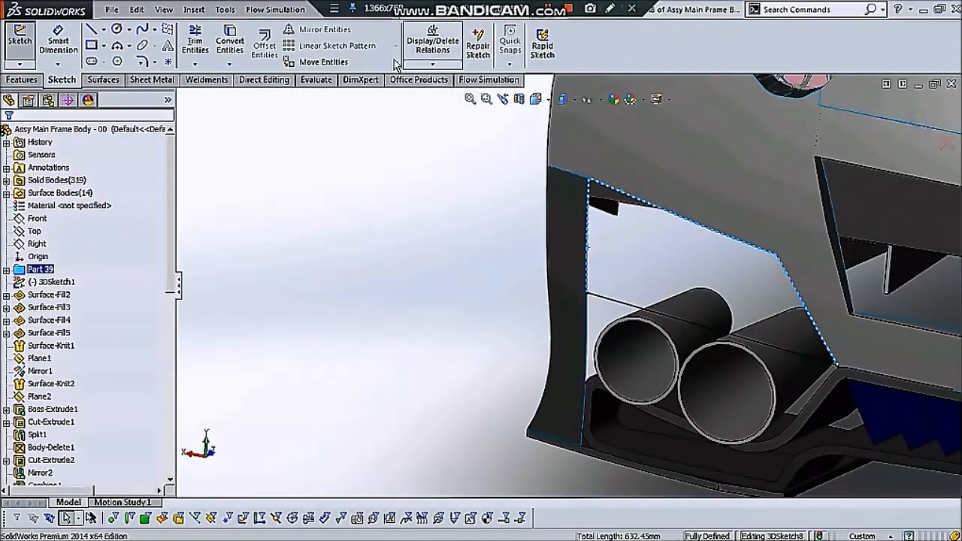
- Convert the exhaust opening's outer, upper and sloped inner edges into sketch entities
click(248, 35)
mouse_move(333, 221)
middle_down()
mouse_move(420, 257)
mouse_move(601, 229)
mouse_move(687, 306)
mouse_move(633, 286)
mouse_move(570, 292)
middle_up()
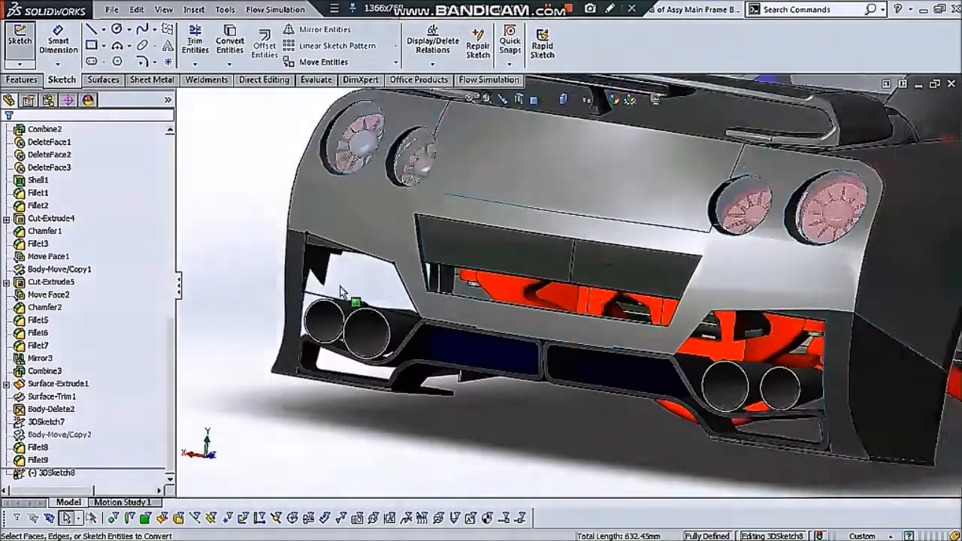
- Sketch three connected lines from the opening's upper outer corner: inward about 79 mm, downward, and back about 50 mm to the outer edge
scroll(225, 263, down, 3)
click(420, 205)
scroll(451, 225, down, 1)
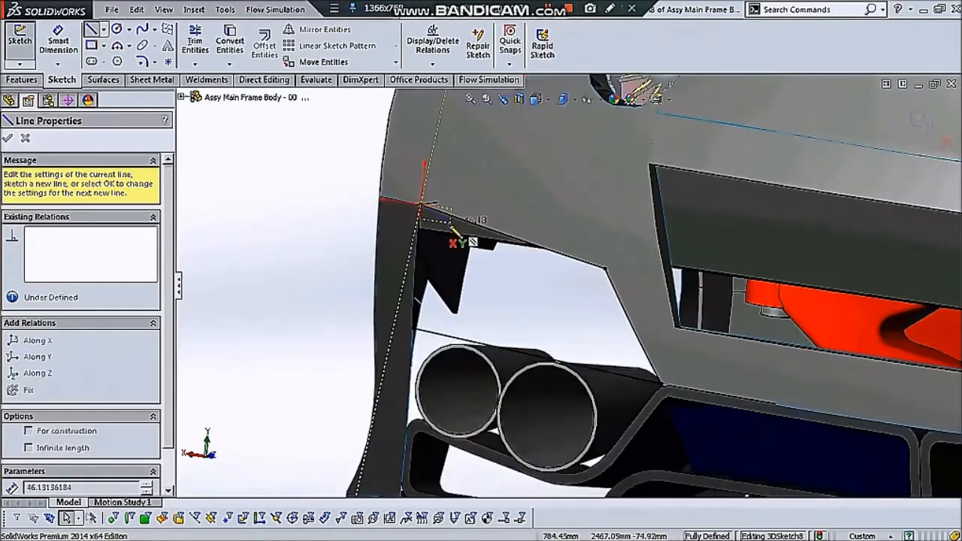
middle_drag(455, 232, 425, 255)
click(482, 208)
middle_drag(549, 273, 594, 252)
click(342, 336)
scroll(312, 353, down, 2)
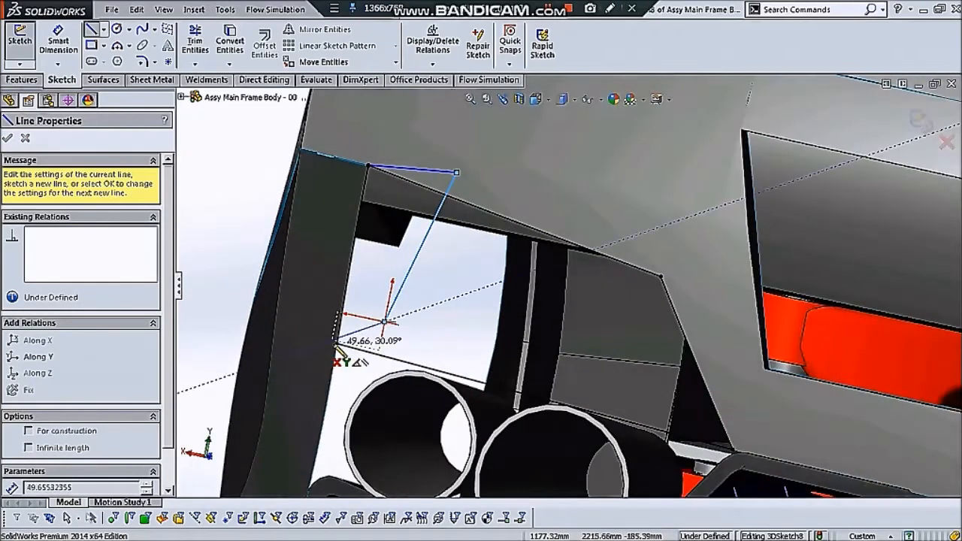
click(336, 344)
key(Escape)
- Sketch a line from the upper inner vertex of the new lines toward the opening's upper inner corner
middle_drag(423, 294, 439, 223)
scroll(417, 175, down, 2)
click(492, 247)
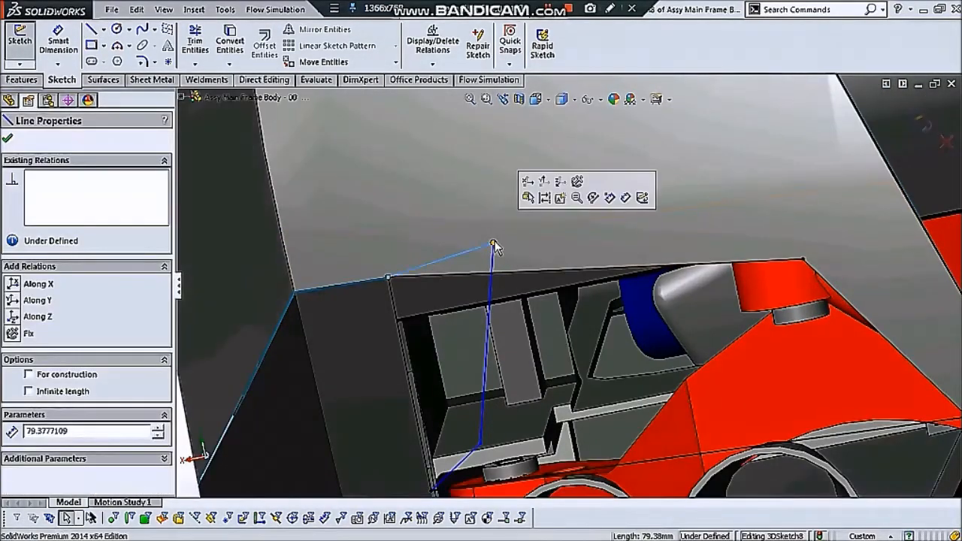
mouse_move(493, 244)
middle_down()
mouse_move(492, 290)
mouse_move(414, 183)
middle_up()
click(91, 31)
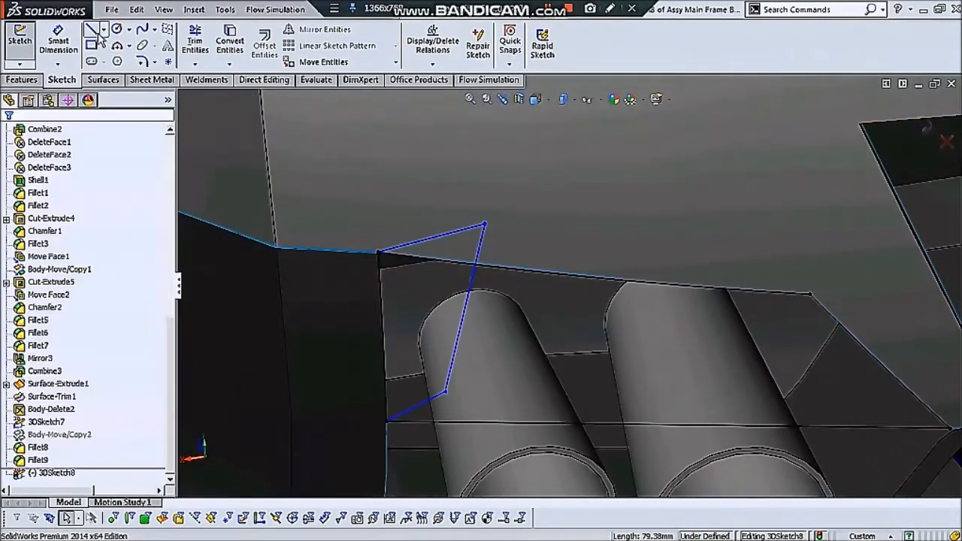
click(485, 226)
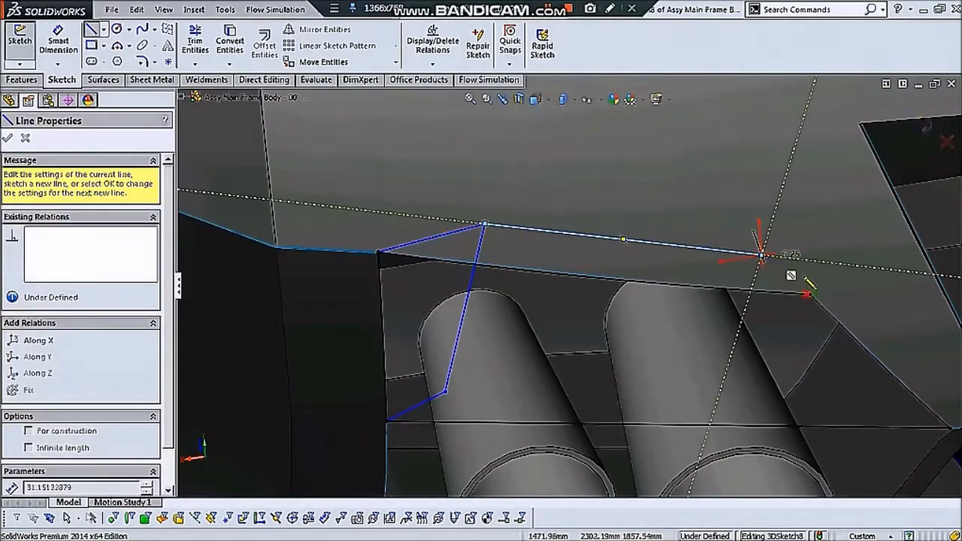
key(Escape)
key(Escape)
- Reposition the lines' shared upper vertex and make the short upper line parallel to the face inside the opening
middle_drag(594, 262, 597, 122)
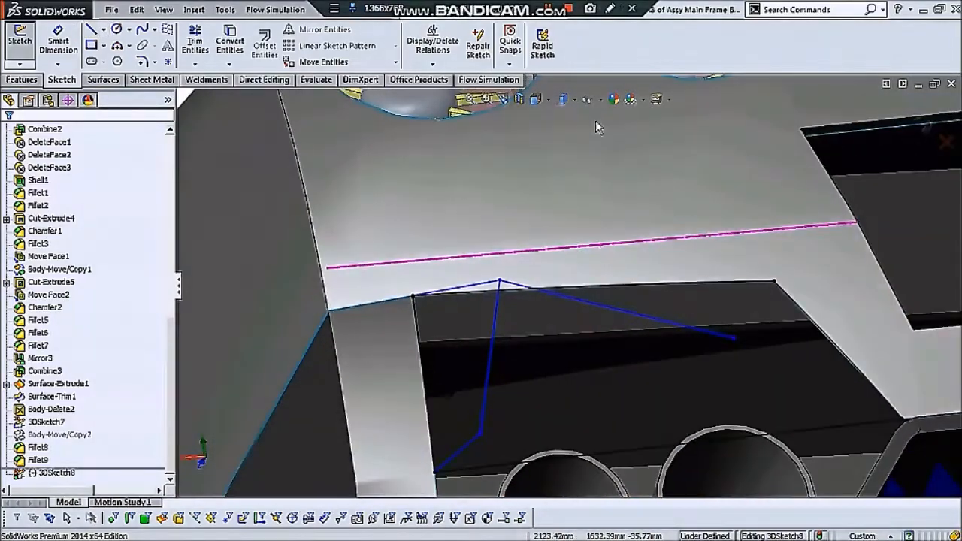
scroll(499, 268, down, 3)
mouse_move(502, 290)
mouse_down()
mouse_move(477, 358)
mouse_move(452, 364)
mouse_up()
click(451, 363)
ctrl+click(501, 394)
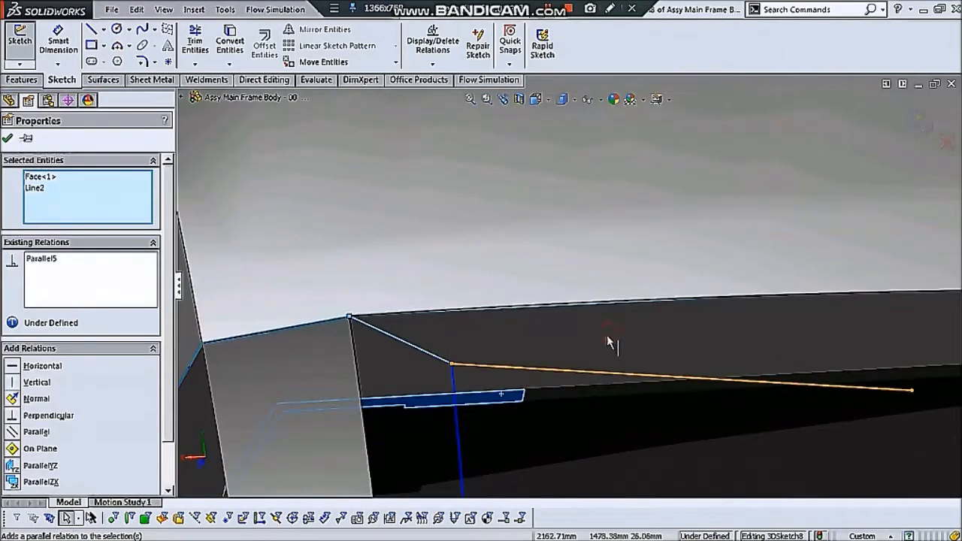
key(Escape)
- Constrain the lines' shared upper vertex to lie on the plane of the face inside the opening
scroll(607, 342, up, 3)
middle_click(559, 343)
middle_drag(559, 344, 515, 334)
scroll(514, 333, down, 4)
middle_click(511, 299)
middle_drag(511, 299, 535, 321)
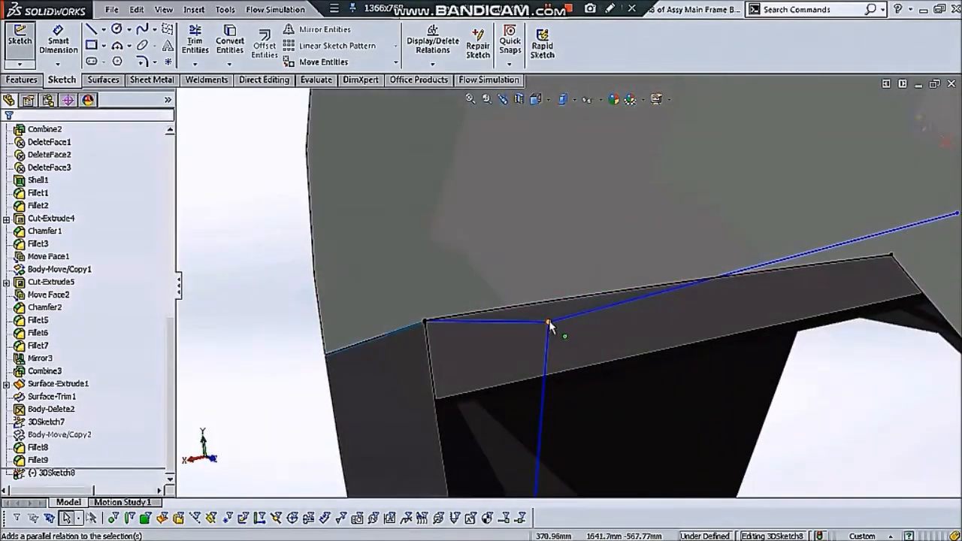
click(548, 322)
click(541, 321)
key(Escape)
middle_click(500, 314)
middle_drag(499, 314, 564, 349)
scroll(528, 314, up, 3)
scroll(565, 318, down, 3)
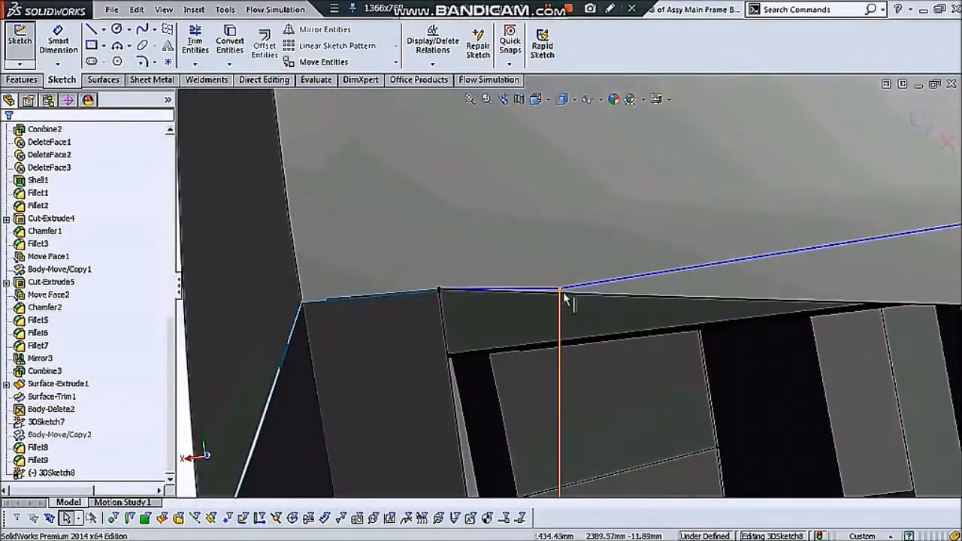
click(560, 290)
mouse_move(559, 290)
middle_down()
mouse_move(511, 335)
mouse_move(554, 378)
mouse_move(548, 297)
mouse_move(593, 343)
middle_up()
ctrl+click(595, 332)
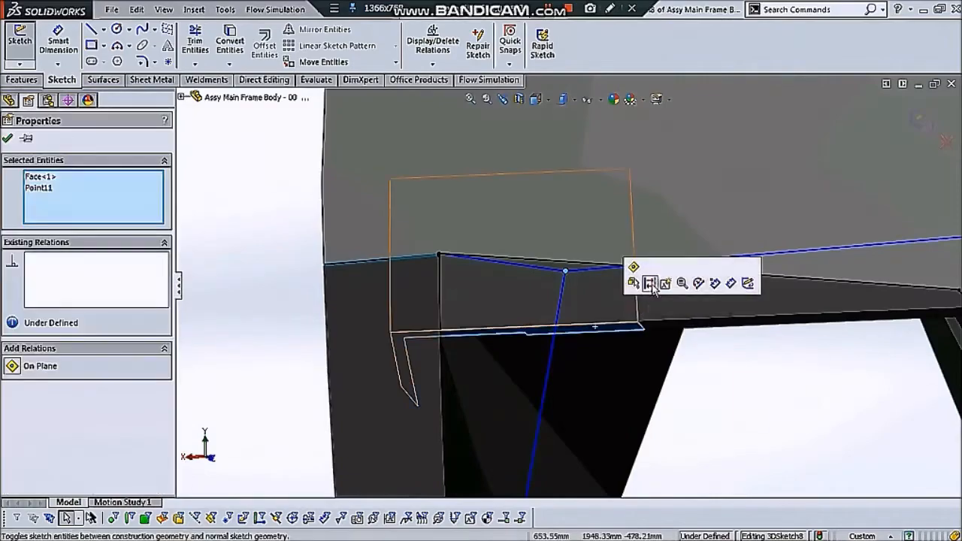
key(Escape)
- Move the free end of the long upper line down into the exhaust opening
scroll(578, 290, up, 4)
middle_drag(595, 317, 810, 324)
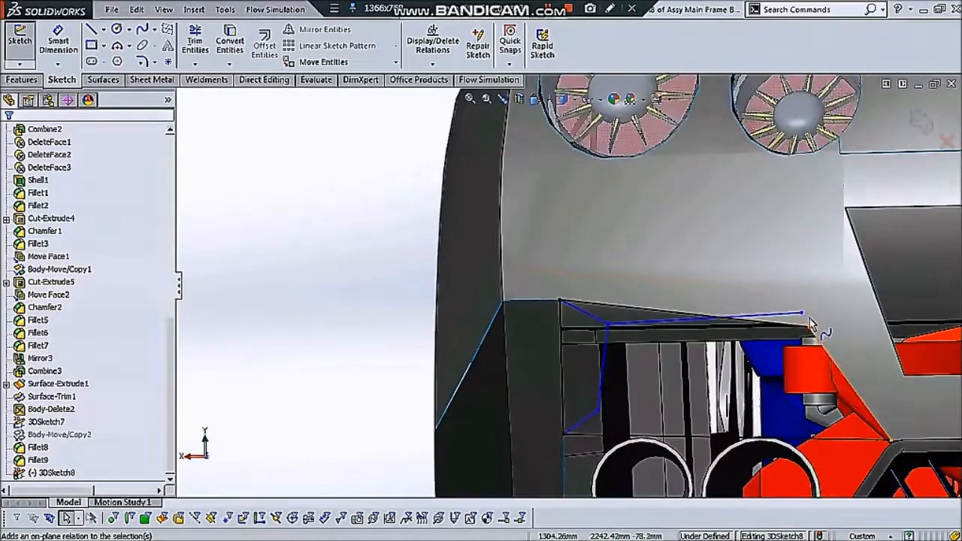
drag(802, 329, 790, 363)
key(Escape)
scroll(766, 347, down, 5)
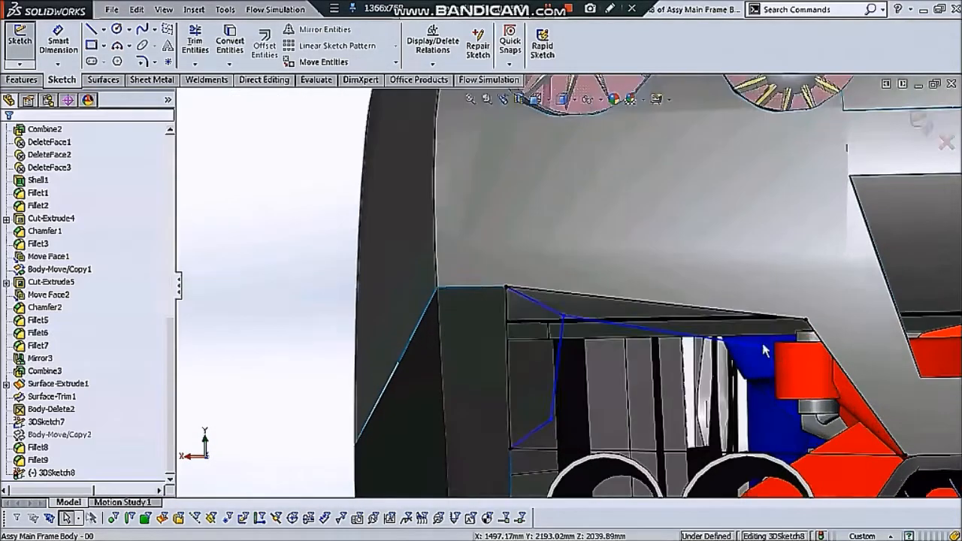
- Make the long upper line's free end coincident with the converted edge at the opening's upper inner corner
scroll(772, 341, up, 10)
middle_drag(703, 346, 601, 90)
scroll(804, 289, down, 6)
middle_drag(722, 308, 701, 343)
scroll(701, 343, down, 2)
scroll(564, 291, up, 2)
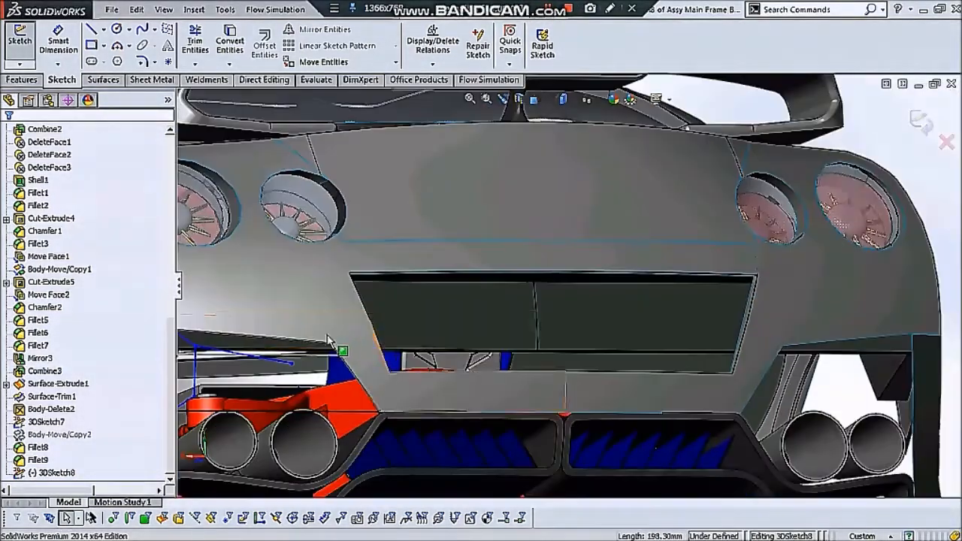
scroll(337, 340, down, 1)
scroll(580, 284, up, 3)
middle_drag(412, 354, 403, 369)
scroll(338, 416, down, 3)
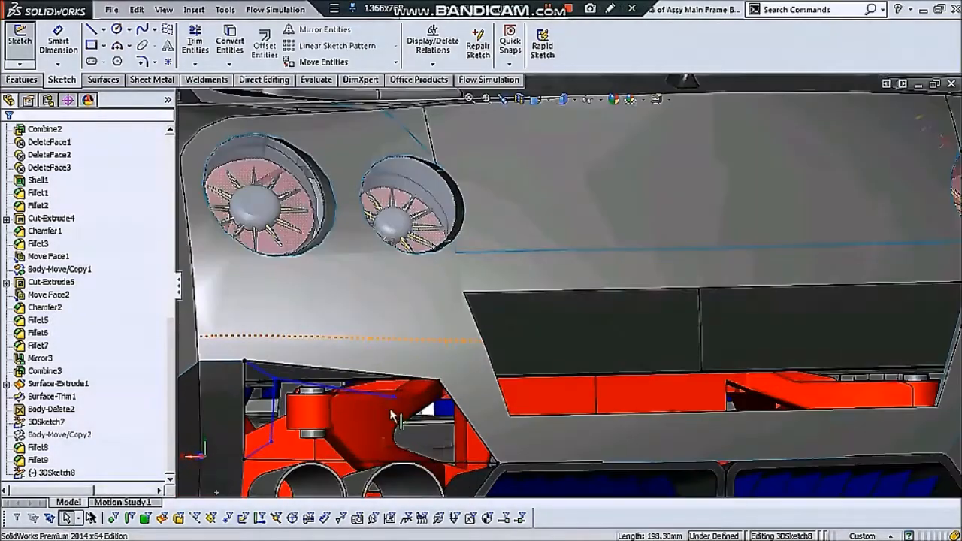
click(394, 398)
ctrl+click(490, 348)
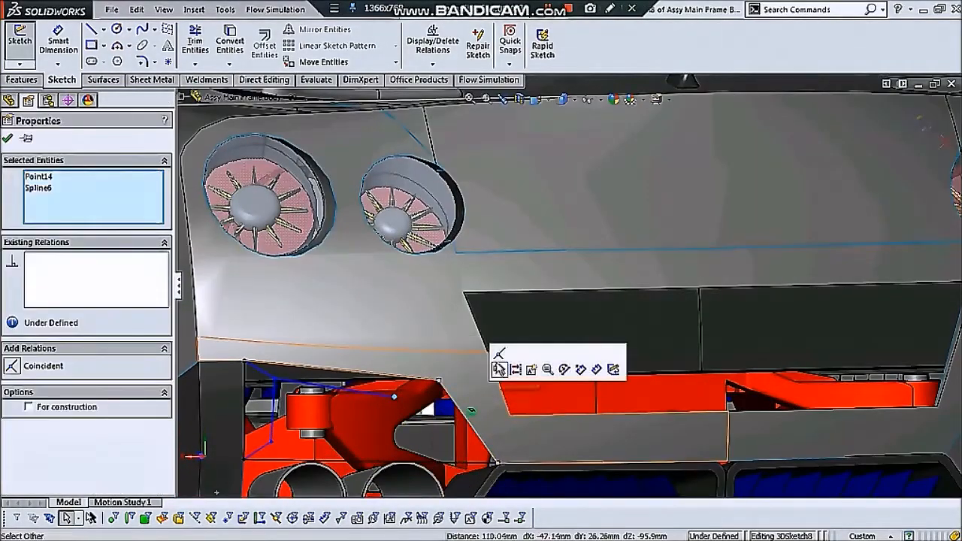
key(Escape)
scroll(488, 366, up, 2)
middle_drag(416, 365, 531, 253)
scroll(530, 253, down, 3)
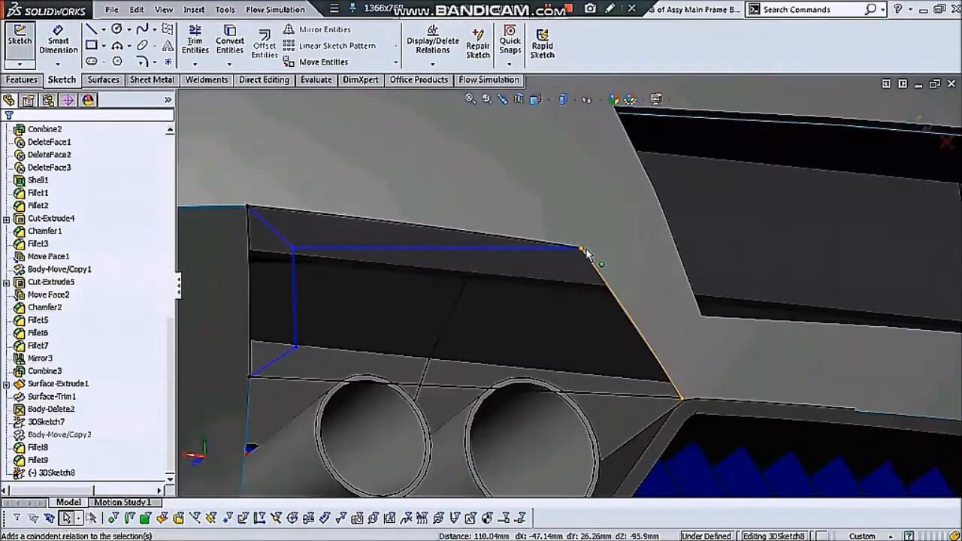
click(581, 250)
click(581, 249)
key(Escape)
- Sketch a line from the lower vertex of the connected lines to the opening's lower inner corner
scroll(448, 356, up, 5)
middle_drag(443, 363, 385, 459)
scroll(384, 459, down, 3)
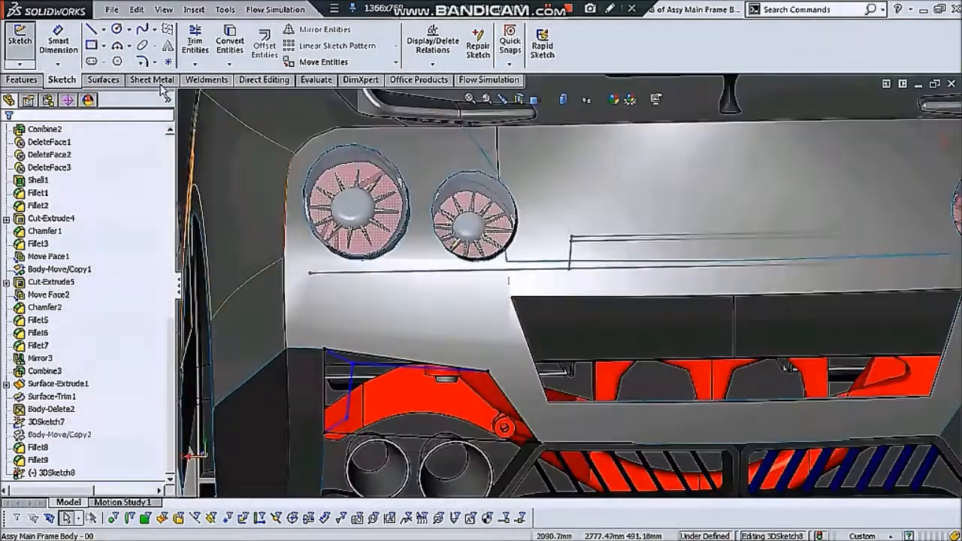
click(93, 33)
click(346, 418)
click(532, 441)
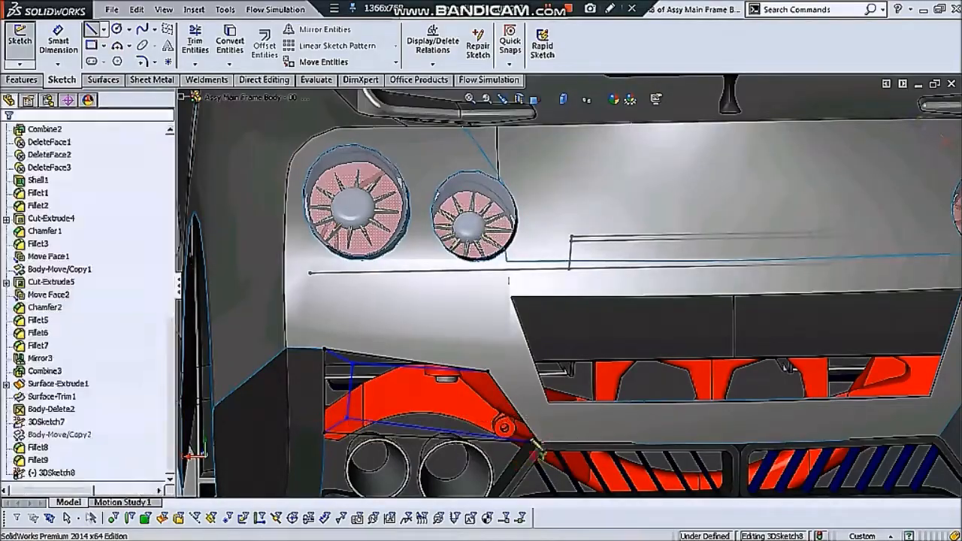
middle_drag(535, 449, 470, 410)
key(Escape)
- Shift the line joining the upper and lower vertices so it stands roughly vertical inside the opening
scroll(418, 368, up, 3)
middle_drag(418, 369, 353, 338)
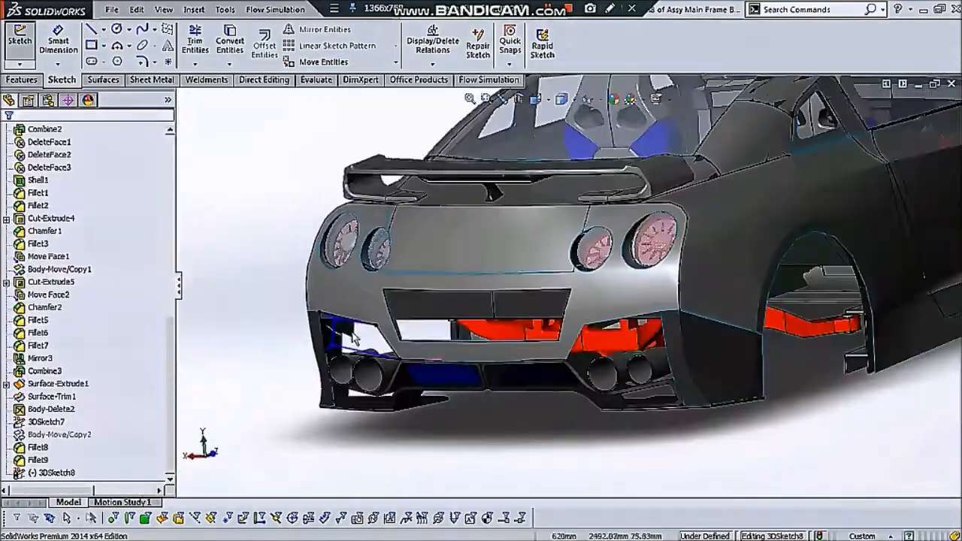
scroll(353, 338, down, 5)
click(488, 298)
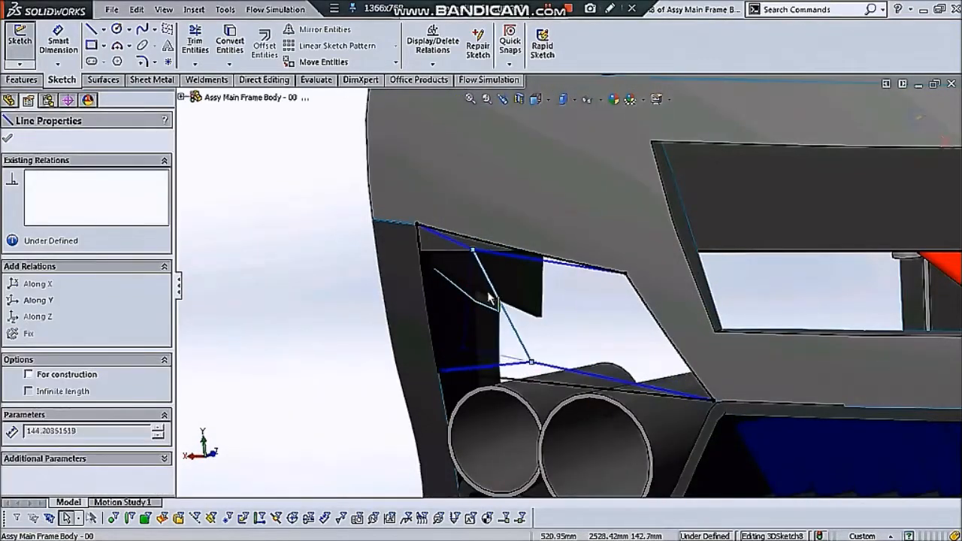
drag(470, 293, 468, 295)
middle_drag(499, 306, 545, 311)
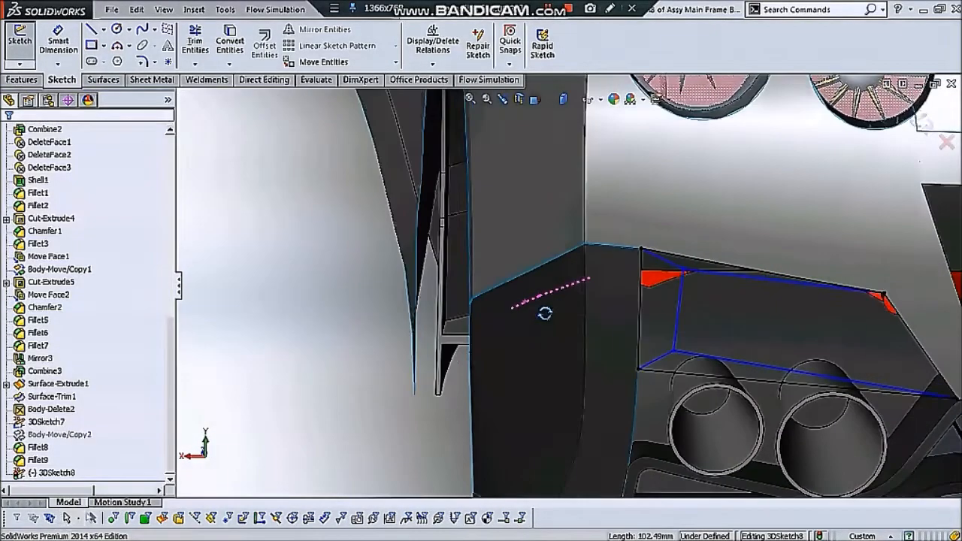
- Adjust the position of the short lower line near the opening's outer edge
scroll(579, 316, up, 2)
scroll(676, 326, down, 4)
mouse_move(588, 345)
mouse_down()
mouse_move(569, 340)
mouse_move(583, 344)
mouse_up()
scroll(583, 344, up, 10)
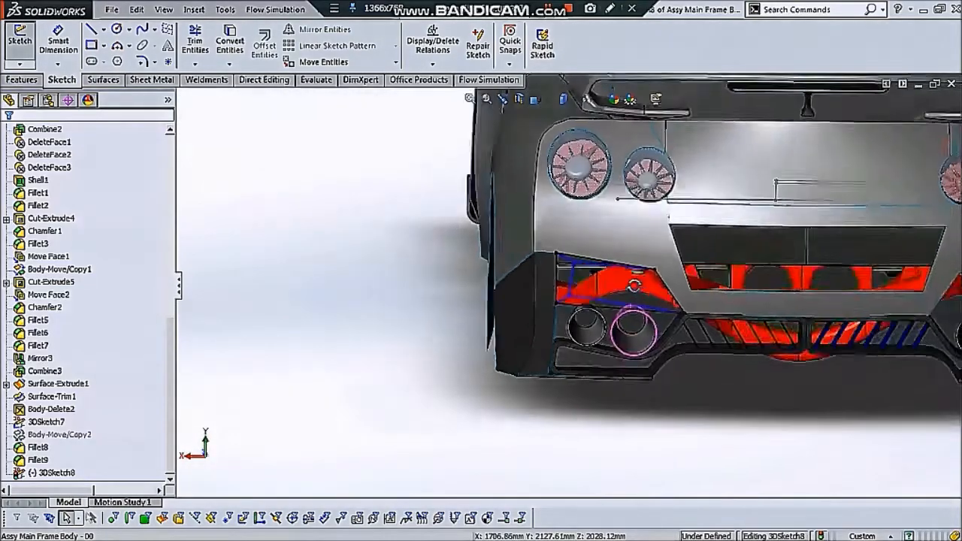
scroll(571, 294, down, 10)
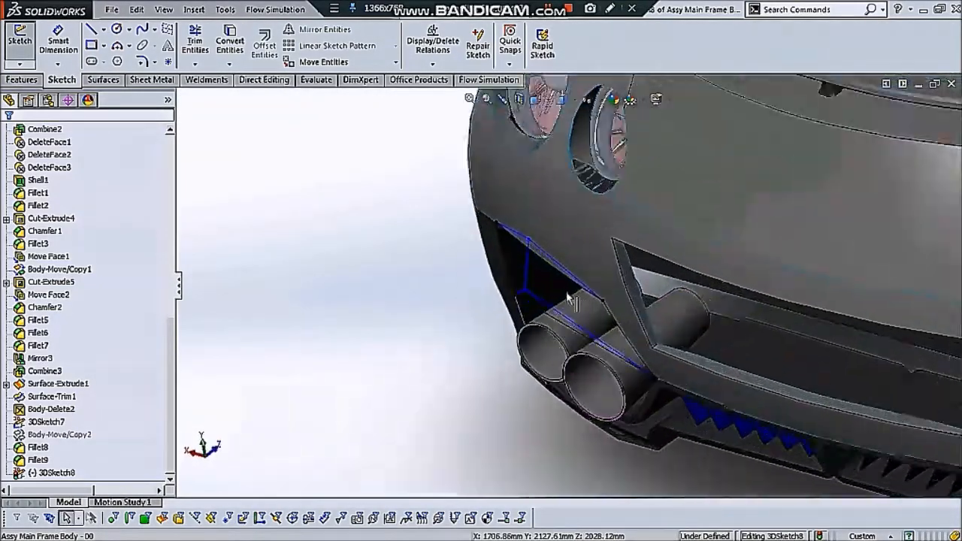
click(512, 293)
drag(511, 289, 515, 288)
middle_drag(516, 287, 633, 219)
- Make the short lower line parallel to the imported geometry behind the exhaust opening
scroll(514, 364, up, 1)
click(492, 359)
click(482, 367)
middle_drag(485, 368, 516, 334)
scroll(516, 337, down, 1)
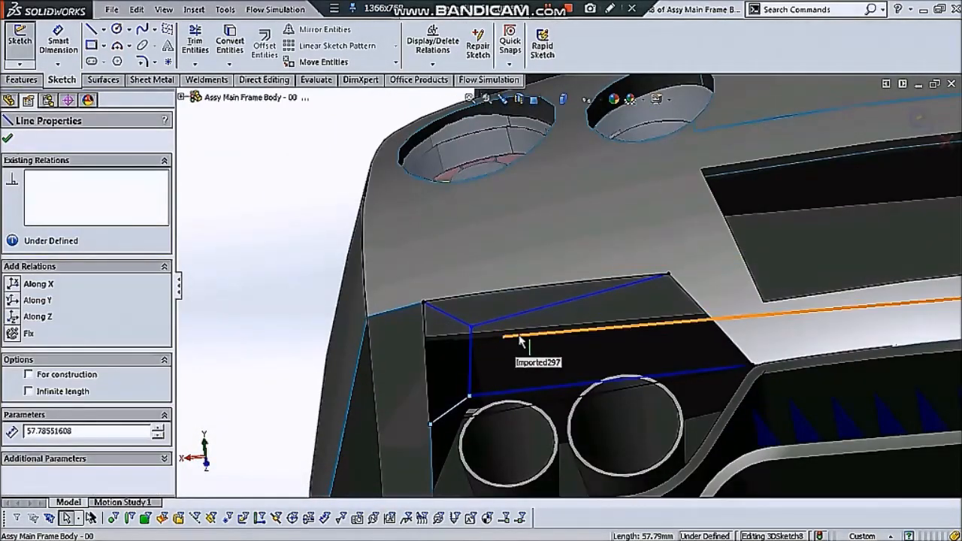
ctrl+click(519, 338)
click(621, 274)
- Reposition the lower vertex where the short lower line meets the vertical line inside the exhaust opening
mouse_move(618, 280)
middle_down()
mouse_move(554, 369)
mouse_move(556, 406)
mouse_move(638, 405)
mouse_move(564, 412)
mouse_move(521, 485)
middle_up()
scroll(556, 406, up, 3)
scroll(533, 371, down, 6)
click(506, 371)
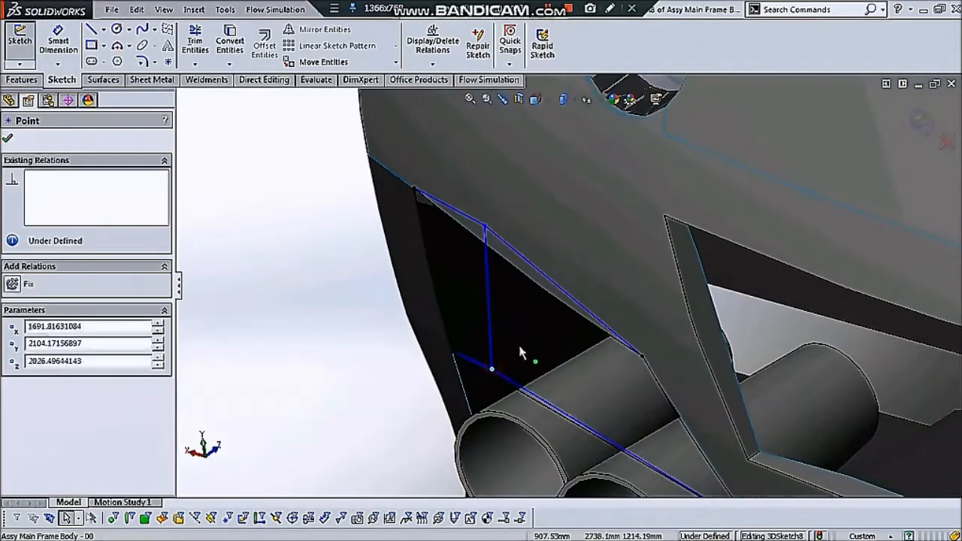
scroll(469, 395, down, 2)
click(521, 371)
click(490, 352)
click(471, 333)
middle_drag(495, 345, 583, 247)
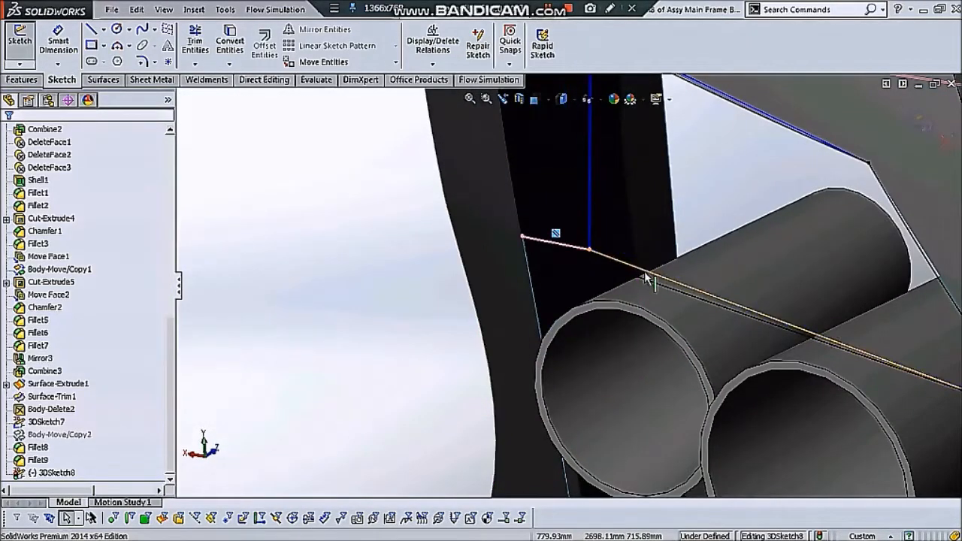
scroll(601, 258, down, 4)
drag(576, 253, 599, 233)
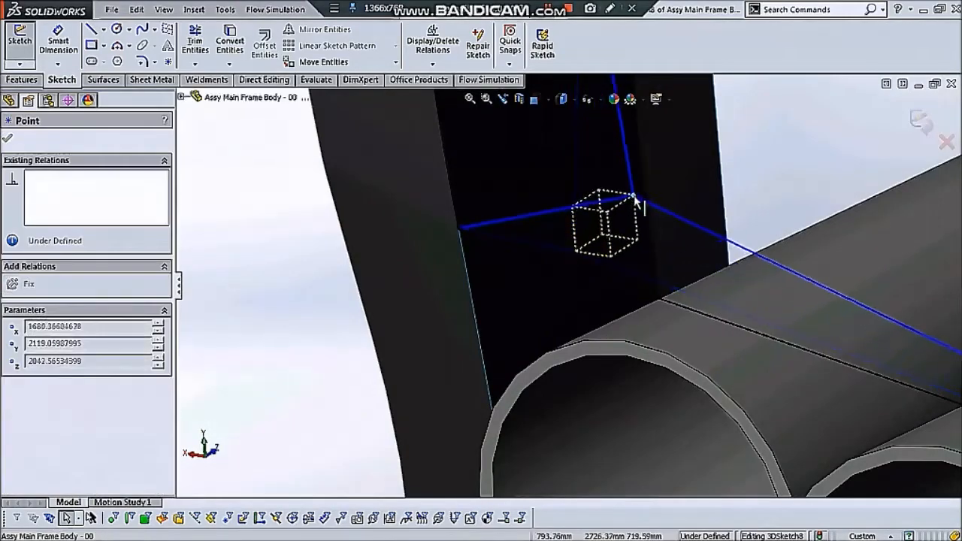
- Finish the 3D sketch and check the frame of lines across the exhaust opening from several angles
scroll(634, 199, up, 8)
middle_drag(808, 173, 775, 227)
scroll(774, 228, down, 4)
click(917, 122)
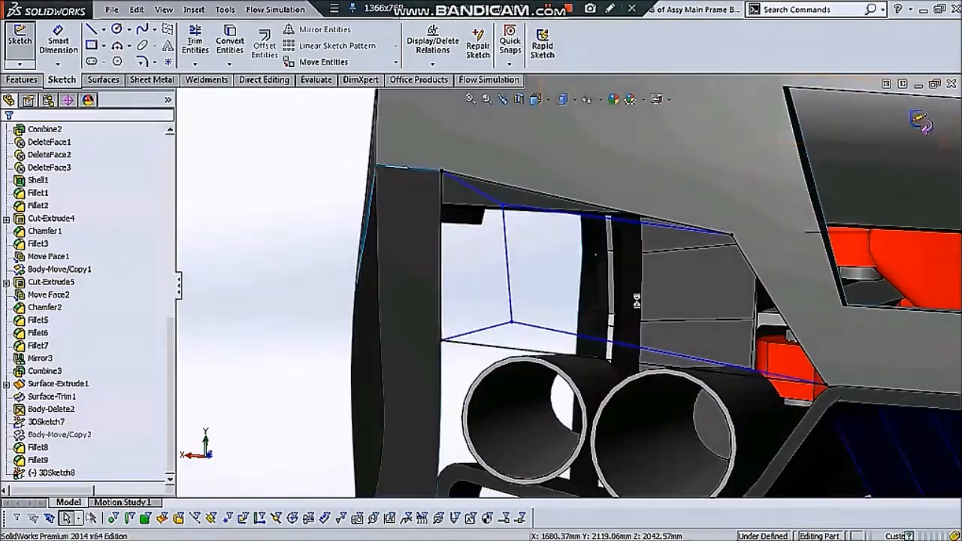
scroll(741, 289, down, 2)
mouse_move(742, 279)
middle_down()
mouse_move(744, 255)
mouse_move(769, 275)
mouse_move(879, 248)
middle_up()
scroll(768, 275, up, 4)
scroll(676, 284, up, 3)
scroll(880, 284, down, 4)
scroll(673, 284, down, 3)
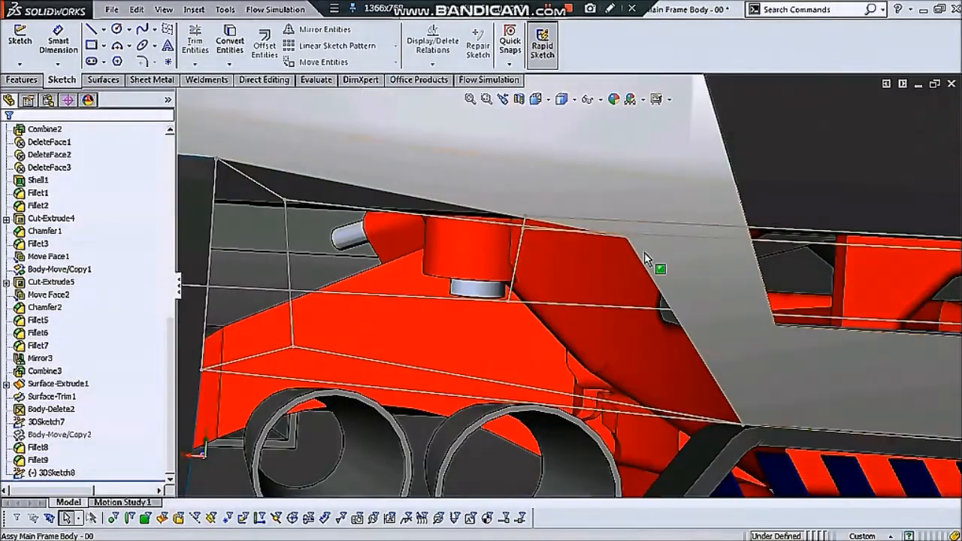
scroll(643, 271, up, 8)
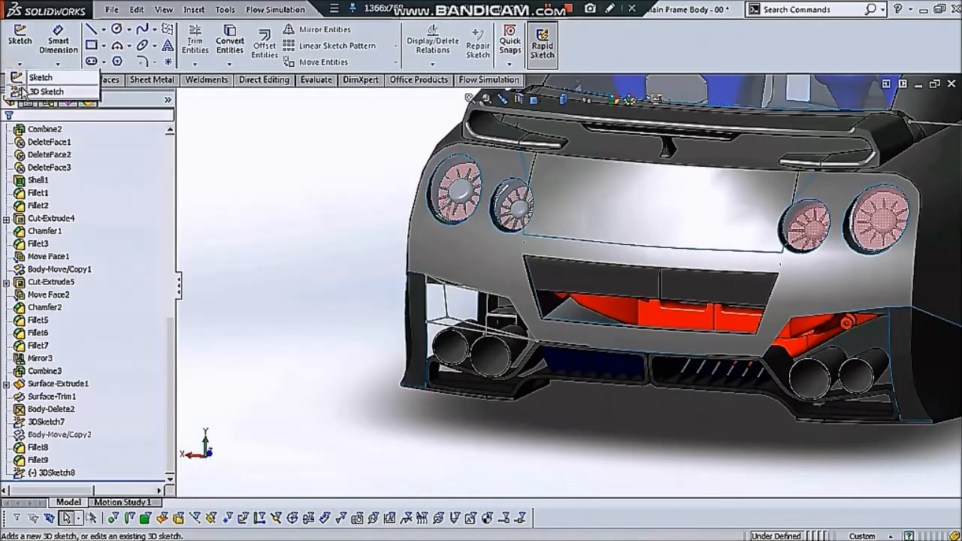
- In a new 3D sketch, convert the four-sided loop outlining the large panel area above the exhaust pipes
click(23, 91)
scroll(430, 287, down, 3)
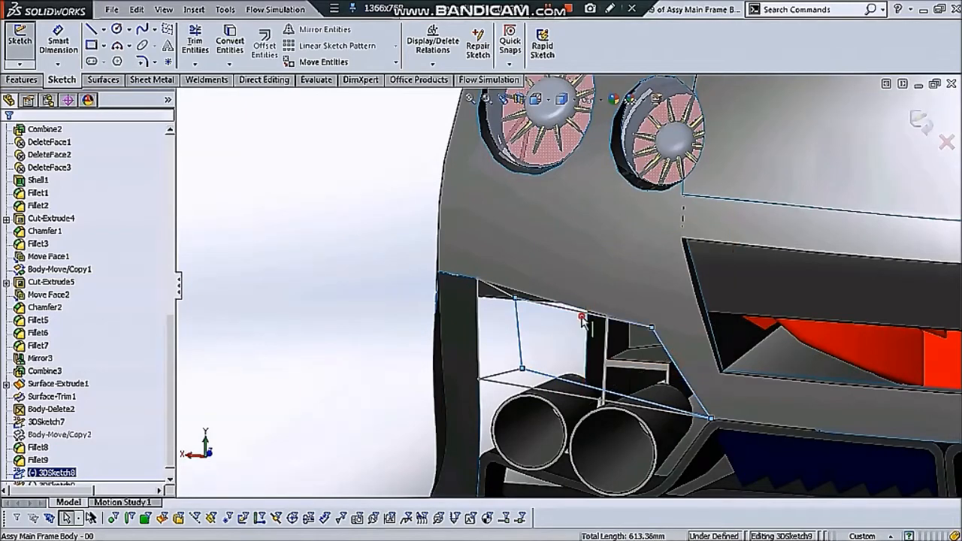
click(235, 59)
- Finish the 3D sketch and fill its four-sided loop with a Filled Surface using Contact edges
click(102, 79)
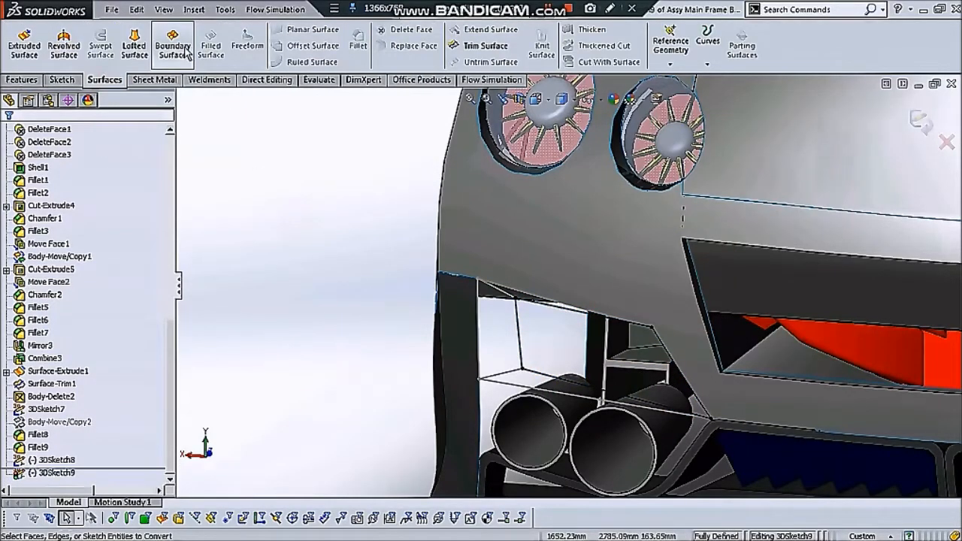
click(65, 474)
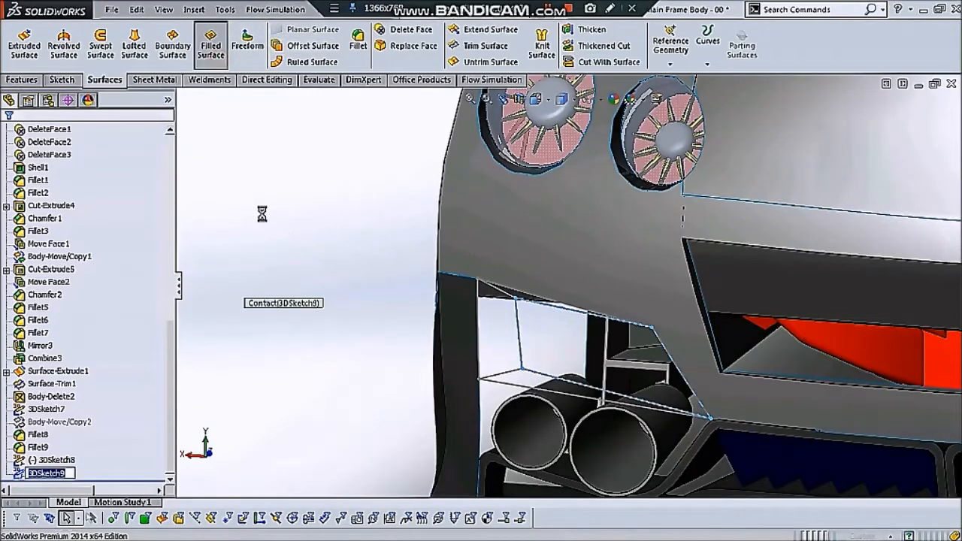
click(210, 45)
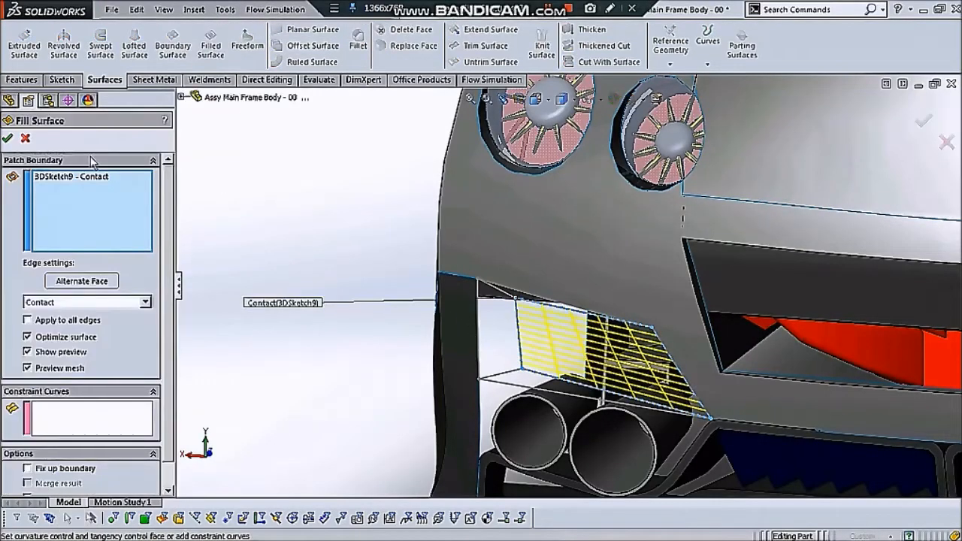
key(Return)
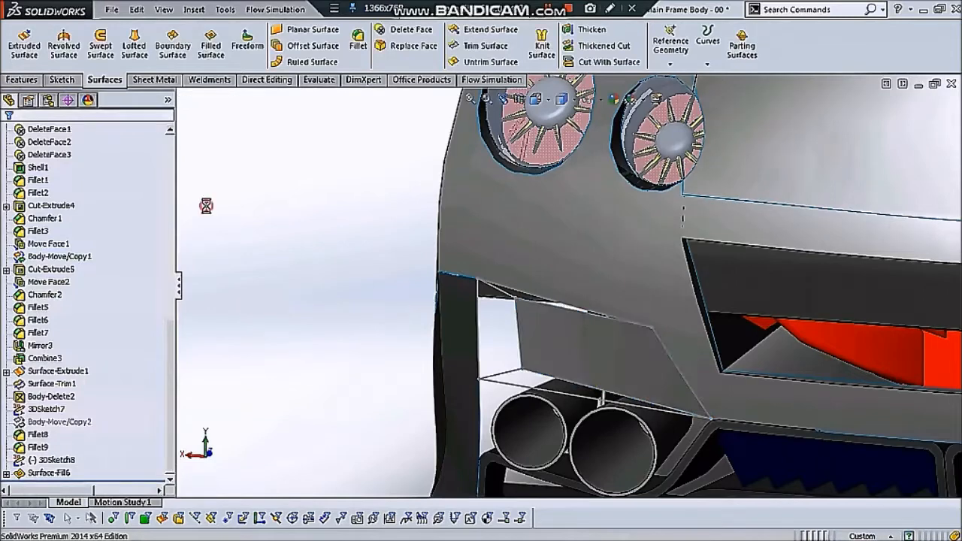
- In another new 3D sketch, convert the three lines of the narrow triangle directly above the exhaust pipes
scroll(551, 367, down, 3)
click(53, 80)
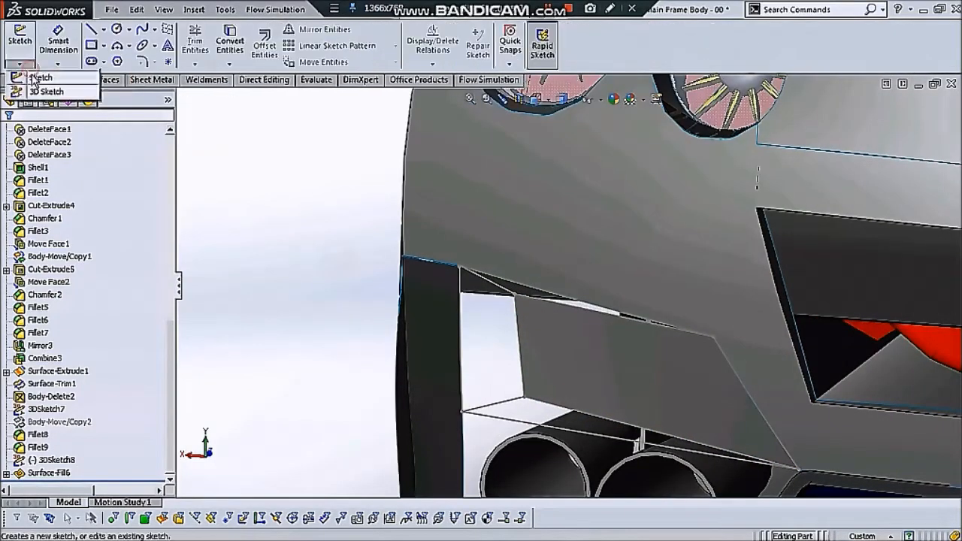
click(45, 91)
click(498, 402)
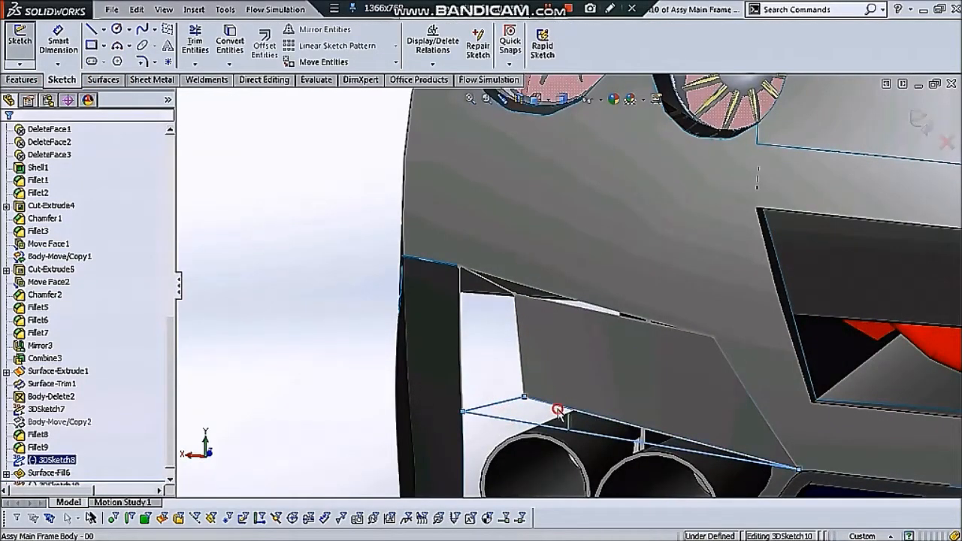
click(229, 42)
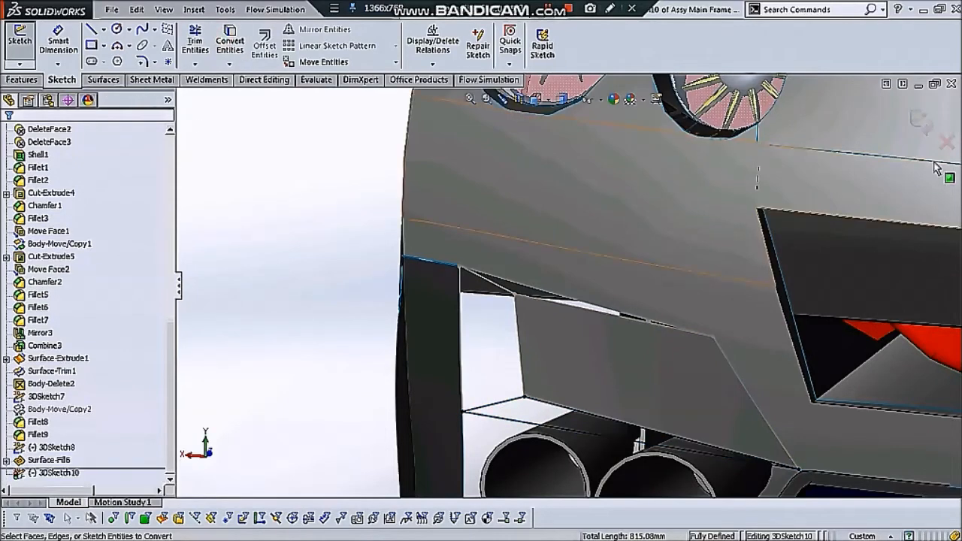
- Finish the 3D sketch and fill the narrow lower triangle with a Filled Surface using Contact edges
click(921, 123)
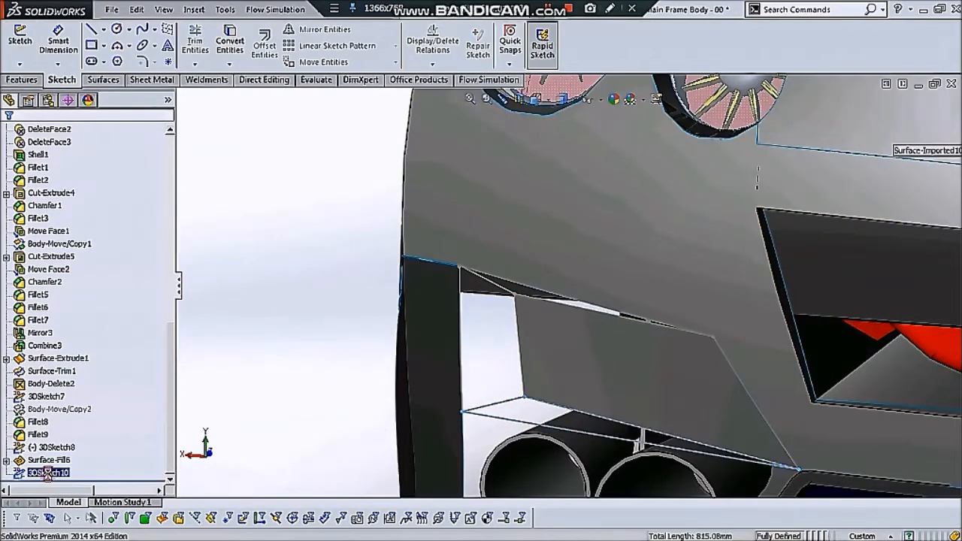
click(104, 79)
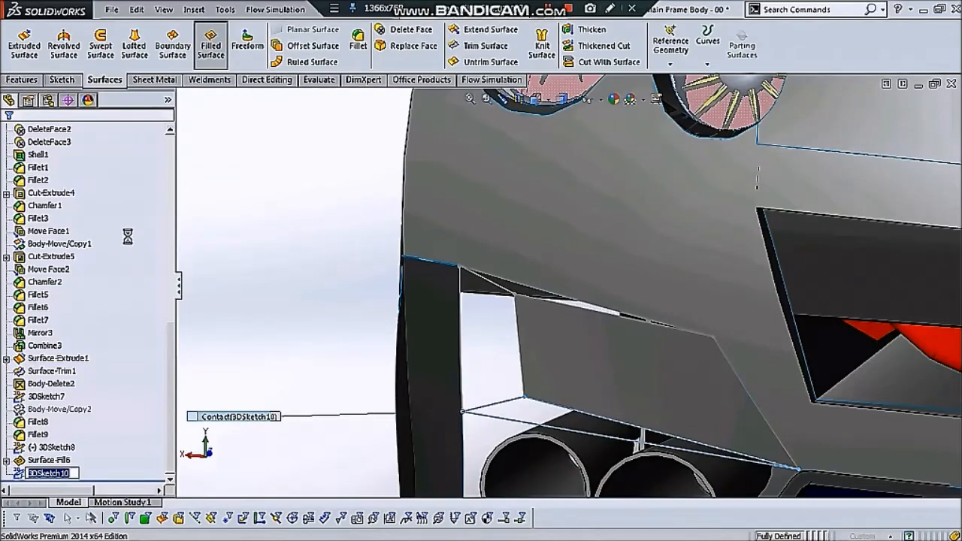
middle_drag(618, 361, 666, 456)
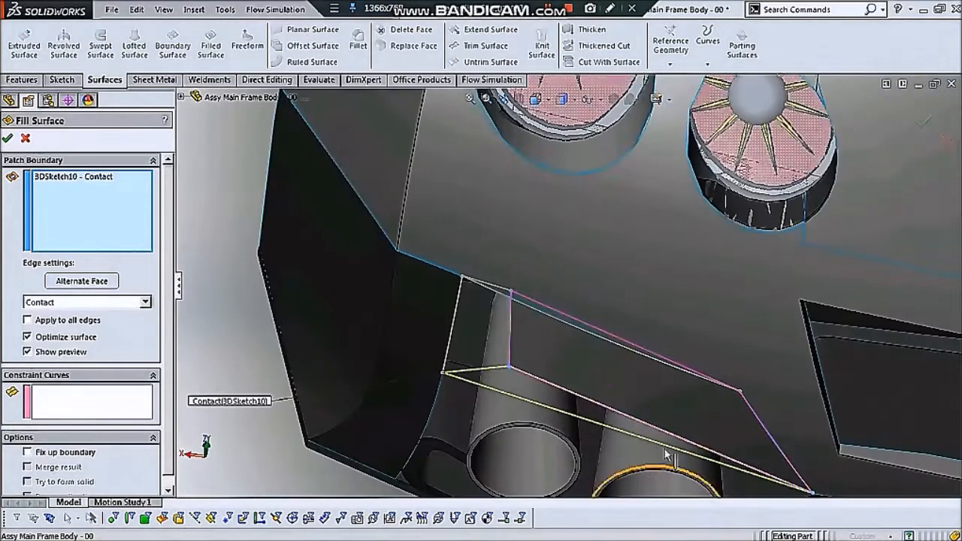
scroll(665, 455, down, 3)
scroll(616, 393, up, 2)
scroll(768, 421, down, 5)
scroll(759, 413, up, 2)
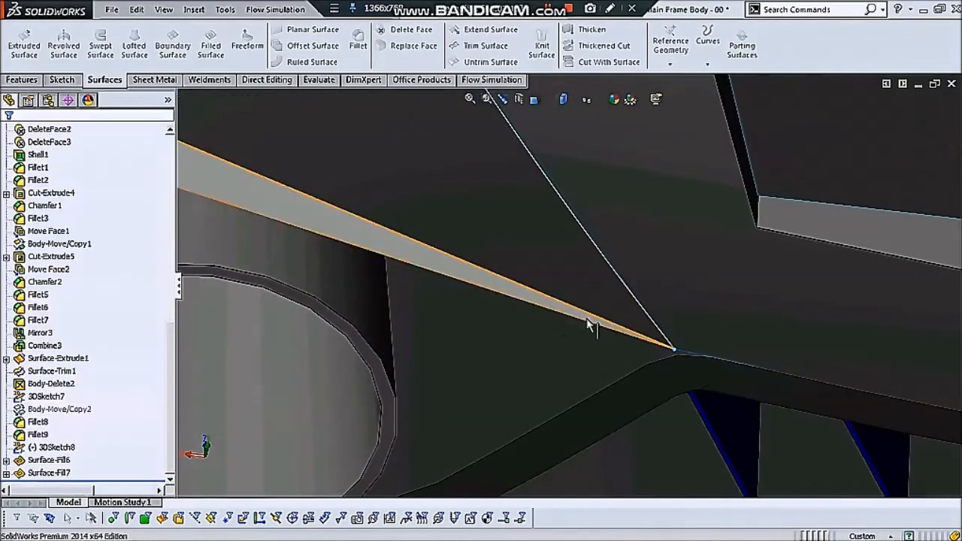
scroll(590, 322, up, 6)
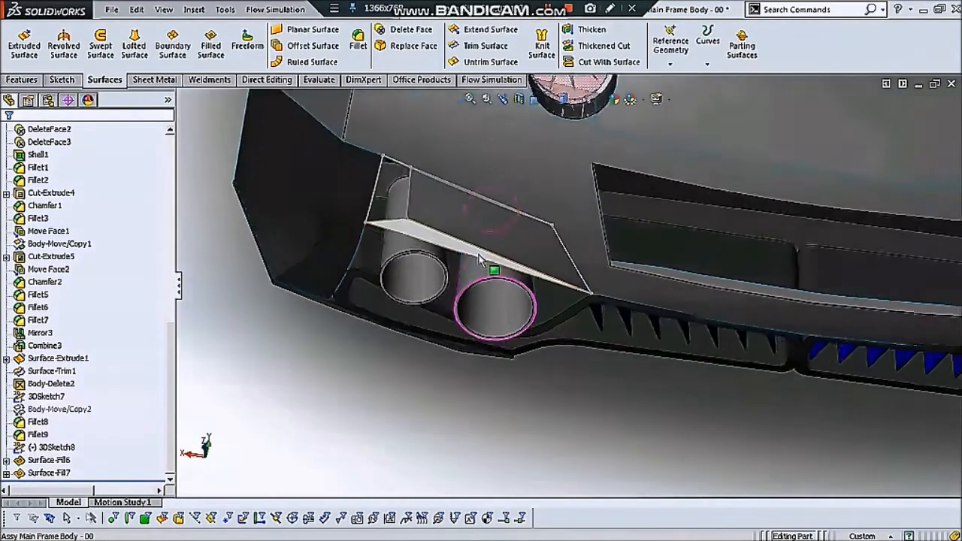
- In a new 3D sketch, convert the triangular outline between the bumper's edge and the large panel's upper edge
scroll(479, 259, up, 3)
middle_drag(492, 282, 448, 254)
scroll(473, 196, down, 3)
scroll(500, 241, up, 1)
middle_drag(524, 248, 527, 171)
ctrl+middle_drag(391, 129, 403, 162)
click(62, 79)
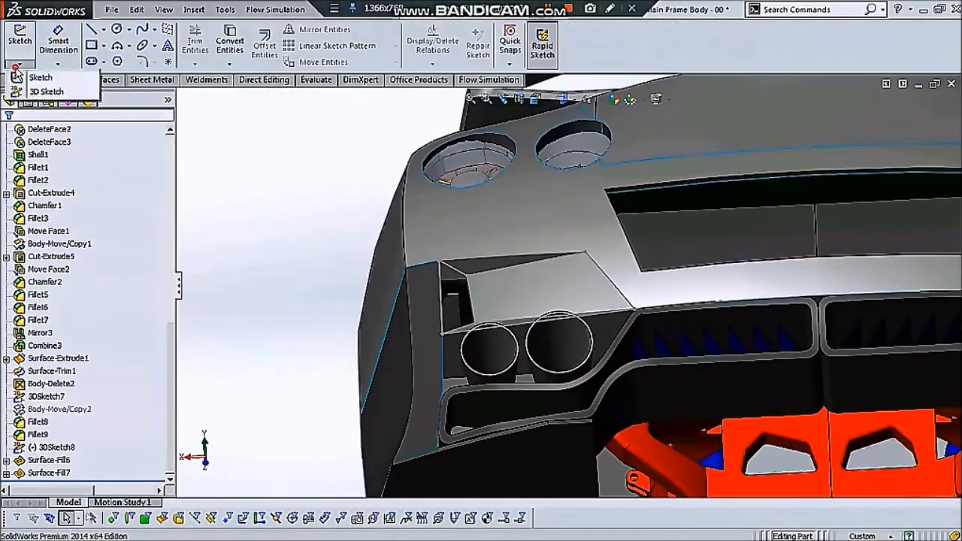
click(20, 64)
click(37, 90)
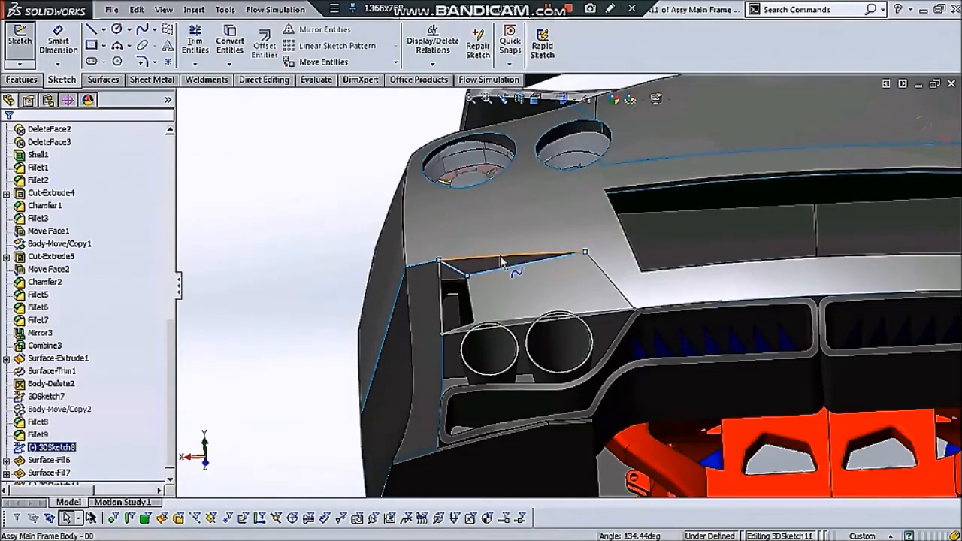
click(229, 44)
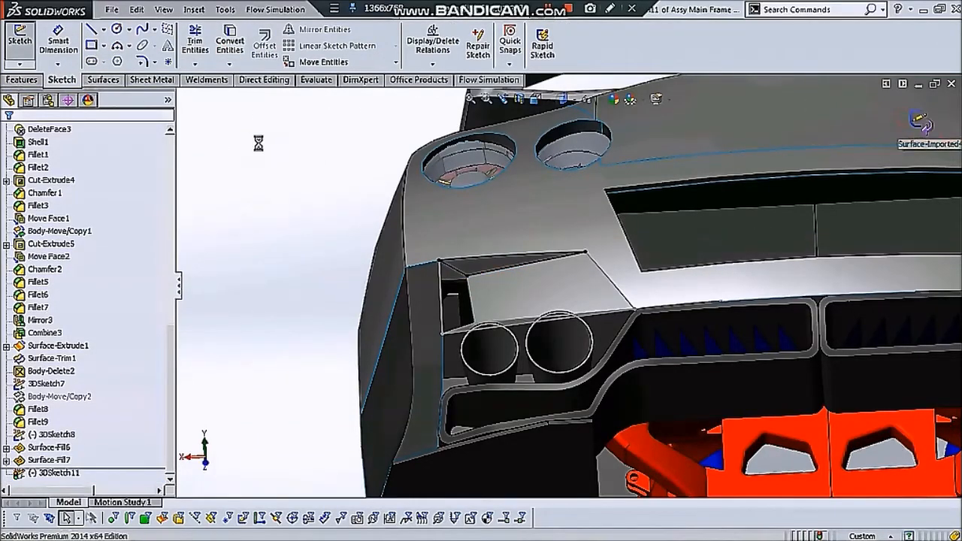
- Close the gap along the large panel's upper edge with a Filled Surface from the converted triangle
click(103, 80)
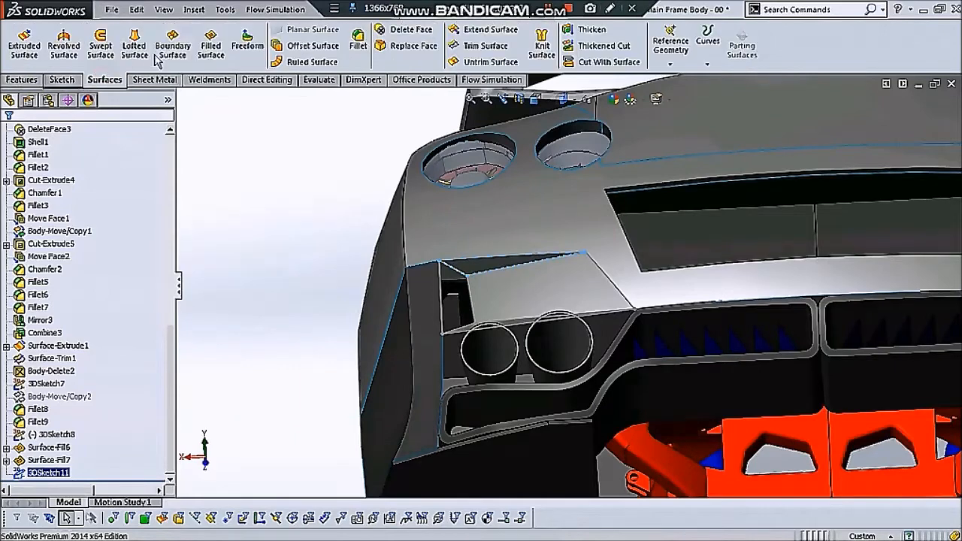
click(211, 42)
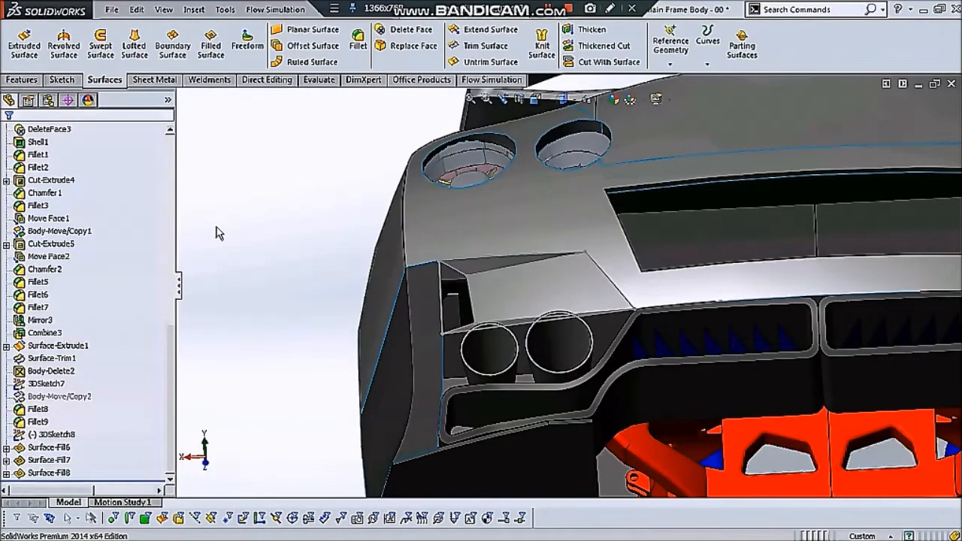
- Examine the filled surfaces around the exhaust opening and the rest of the rear bumper from several angles
middle_drag(216, 227, 540, 319)
scroll(596, 262, up, 2)
middle_drag(596, 263, 683, 262)
scroll(683, 262, down, 1)
middle_drag(612, 305, 629, 290)
scroll(420, 332, down, 5)
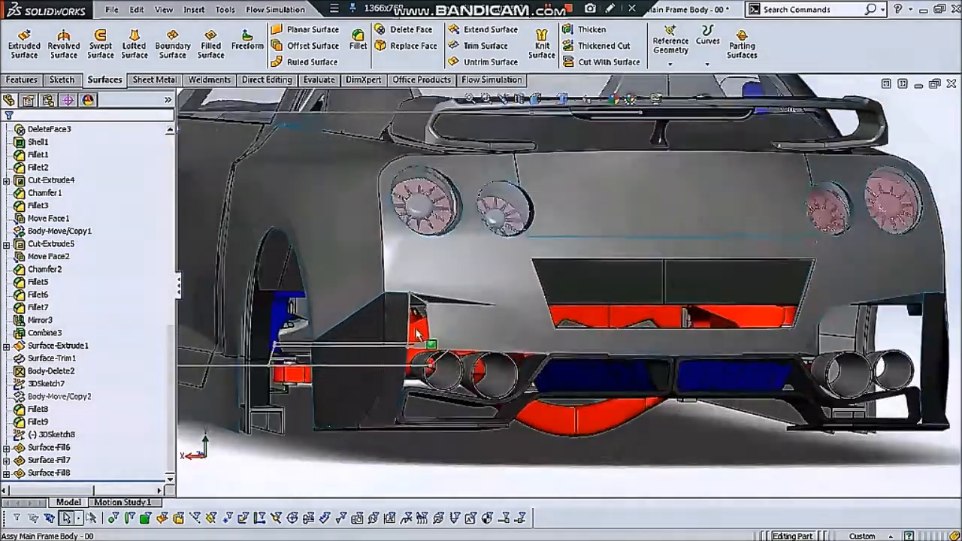
middle_drag(496, 338, 470, 346)
scroll(503, 345, up, 1)
scroll(487, 353, down, 4)
scroll(470, 346, up, 5)
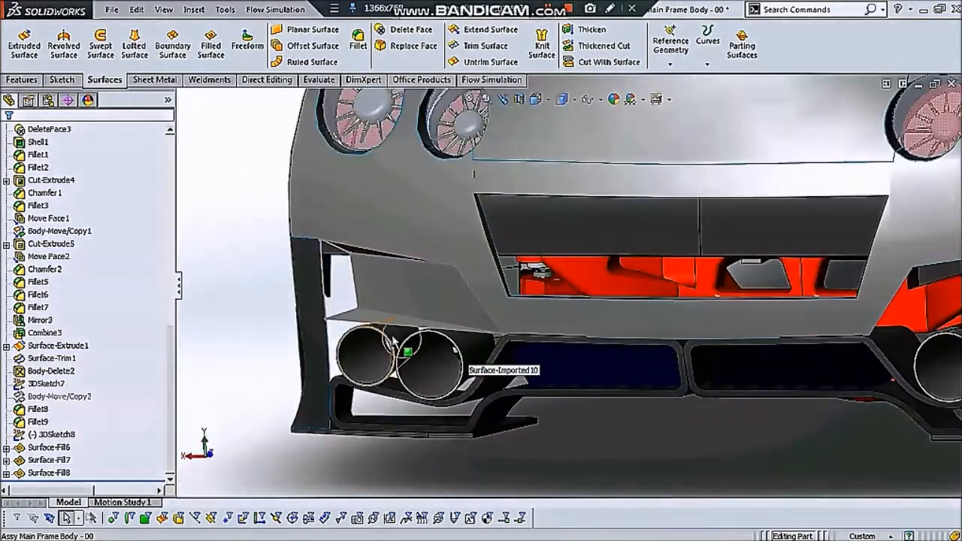
scroll(315, 330, down, 3)
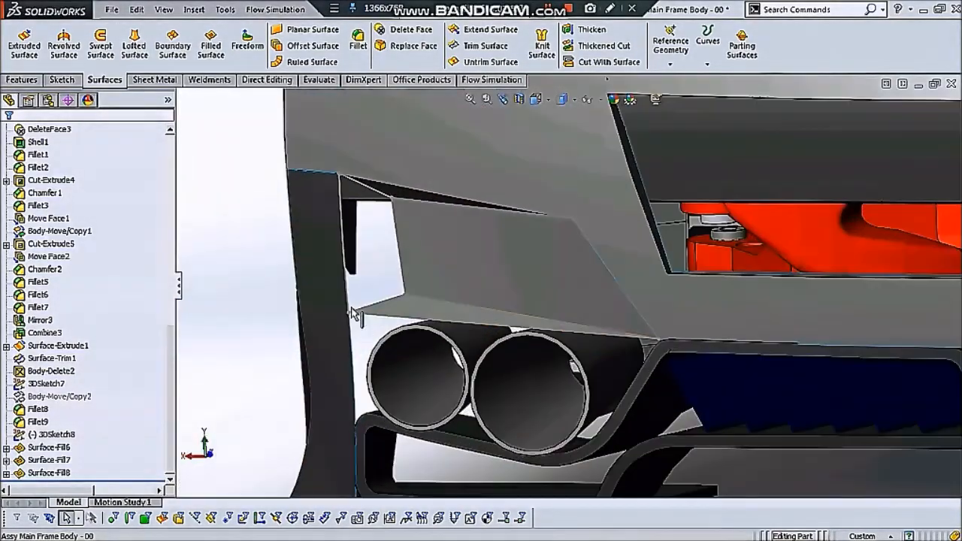
- In a new 3D sketch, draw a line from the lower panel's outer corner along its edge, and a diagonal about 51 mm long to the side panel
click(62, 80)
click(18, 64)
click(33, 90)
click(90, 29)
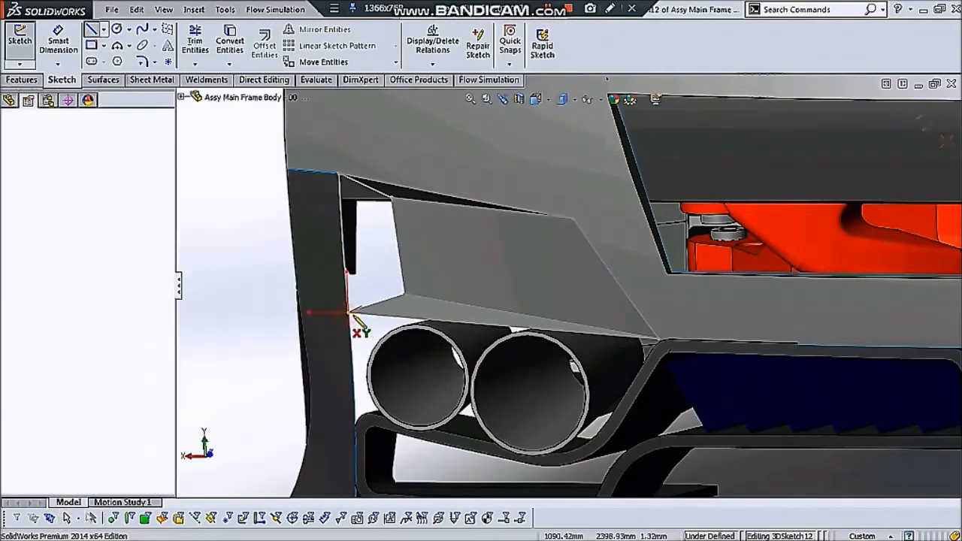
click(348, 311)
scroll(376, 321, down, 1)
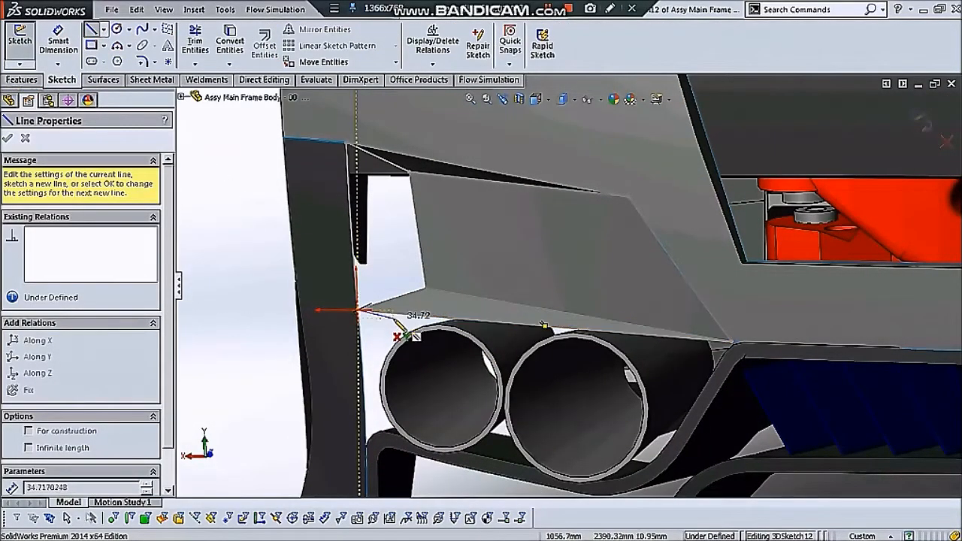
scroll(409, 335, down, 3)
click(415, 296)
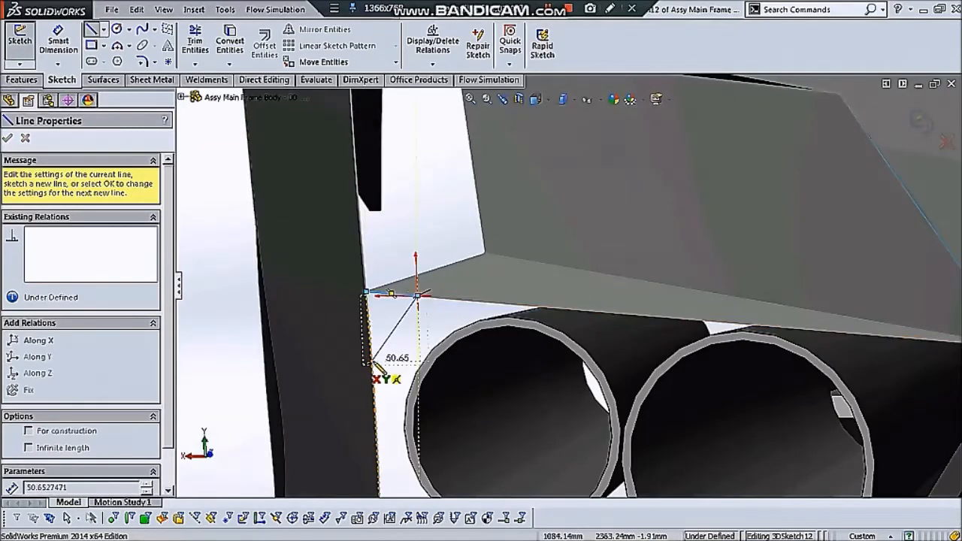
click(373, 362)
key(Escape)
- Close the small triangle with the side panel's converted edge, trimming the excess, and fill it with a Filled Surface
click(229, 41)
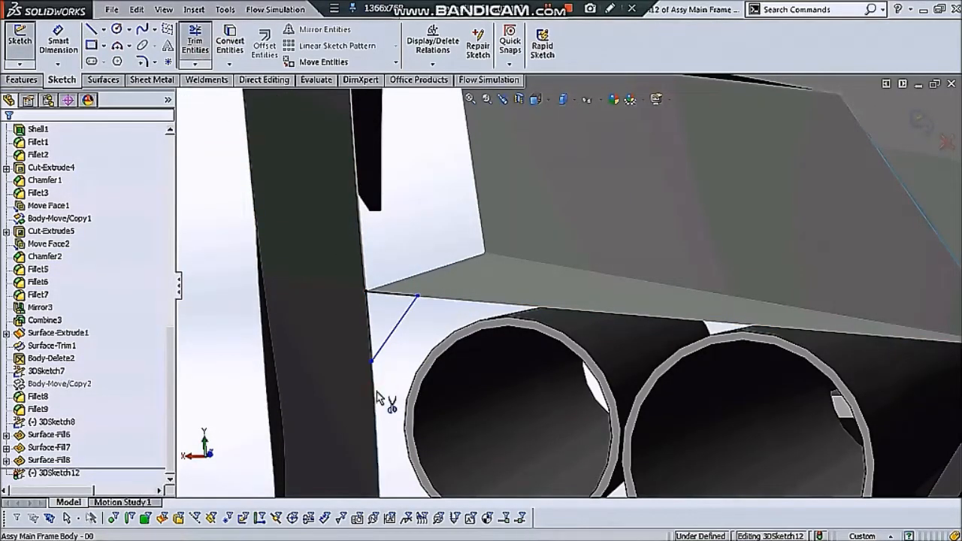
scroll(378, 398, up, 6)
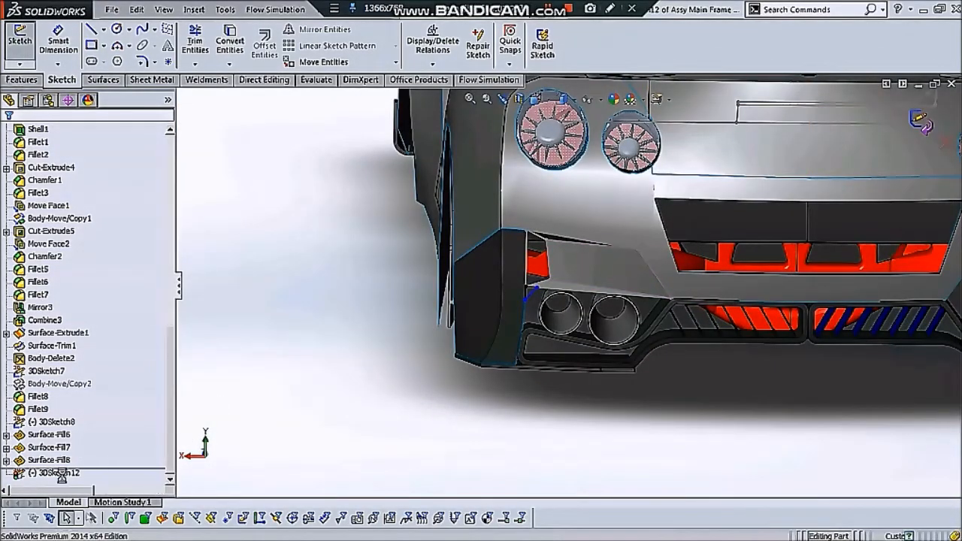
click(104, 81)
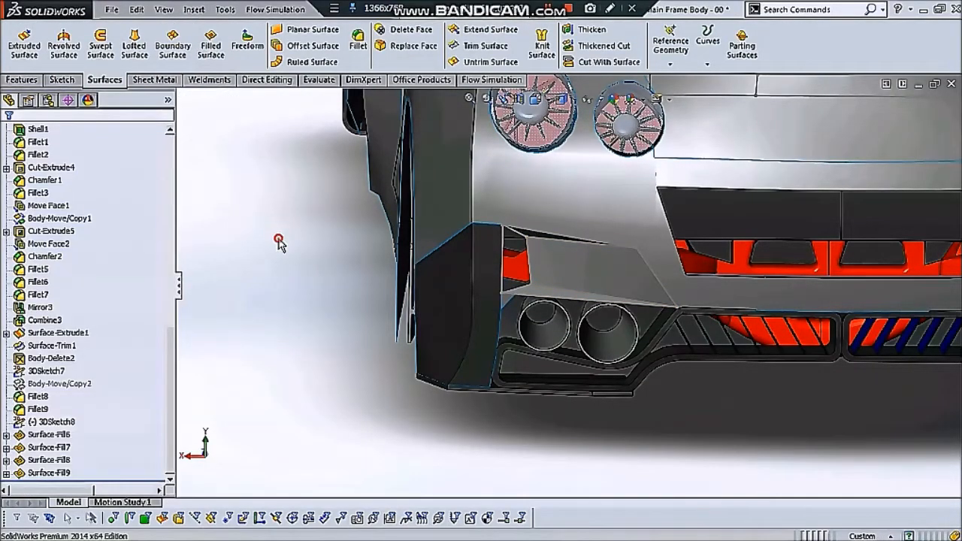
- Hide the sketch lines displayed on the car body
scroll(564, 316, up, 3)
middle_drag(537, 239, 737, 188)
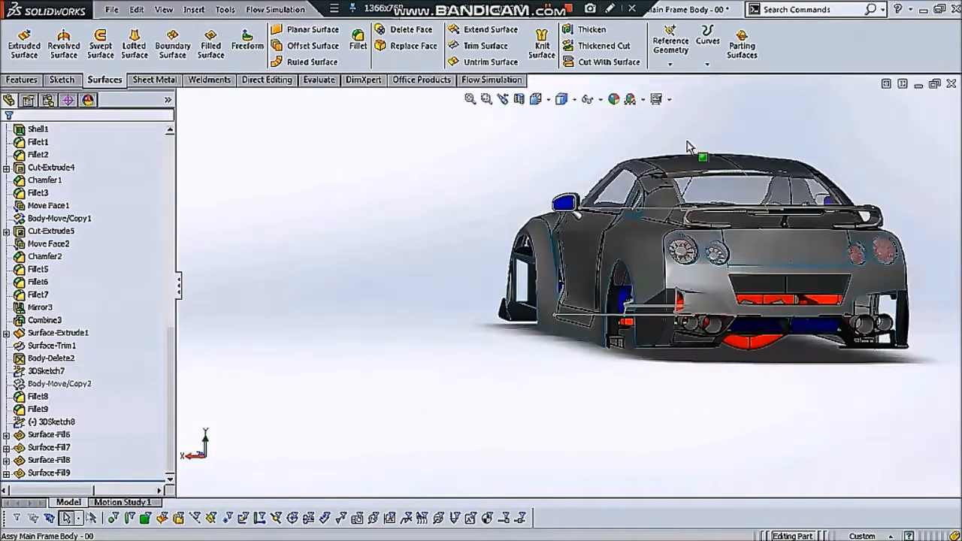
click(589, 98)
click(501, 203)
scroll(755, 289, down, 2)
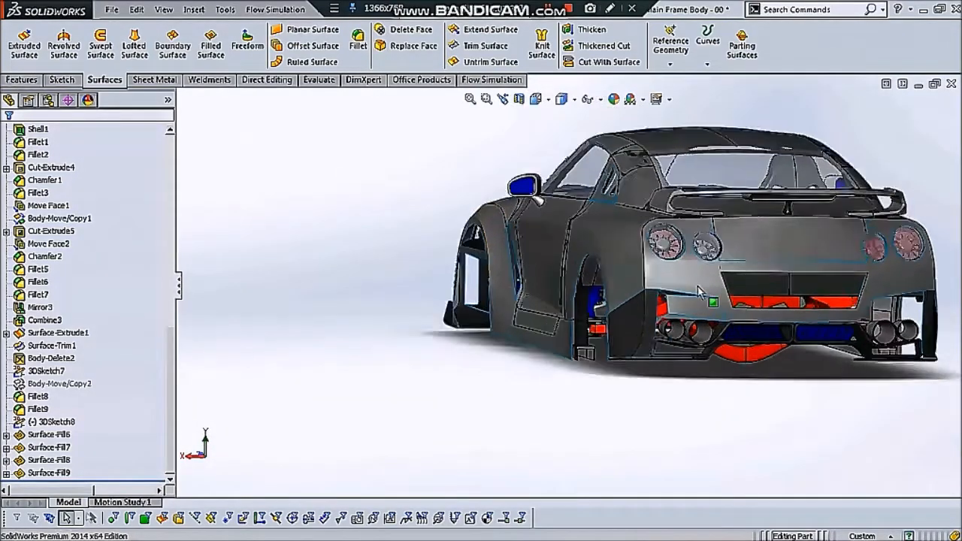
- Knit the filled surfaces above the twin exhaust pipes into one surface without forming a solid
click(311, 189)
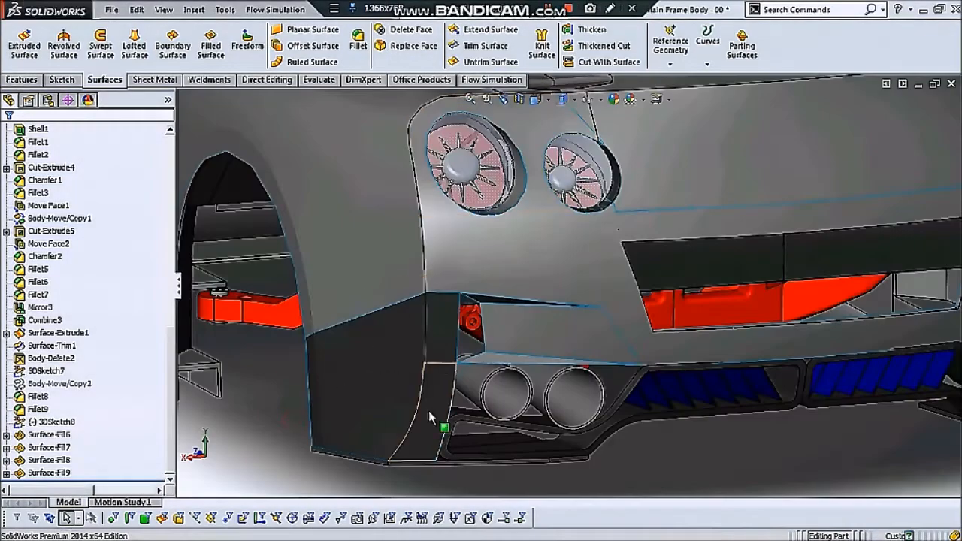
scroll(429, 418, up, 2)
click(541, 42)
scroll(546, 271, down, 3)
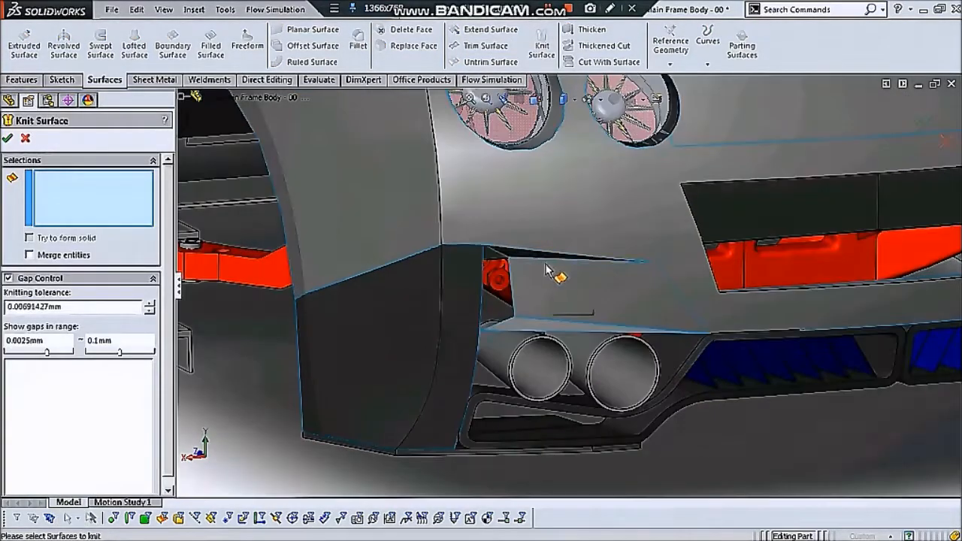
click(508, 330)
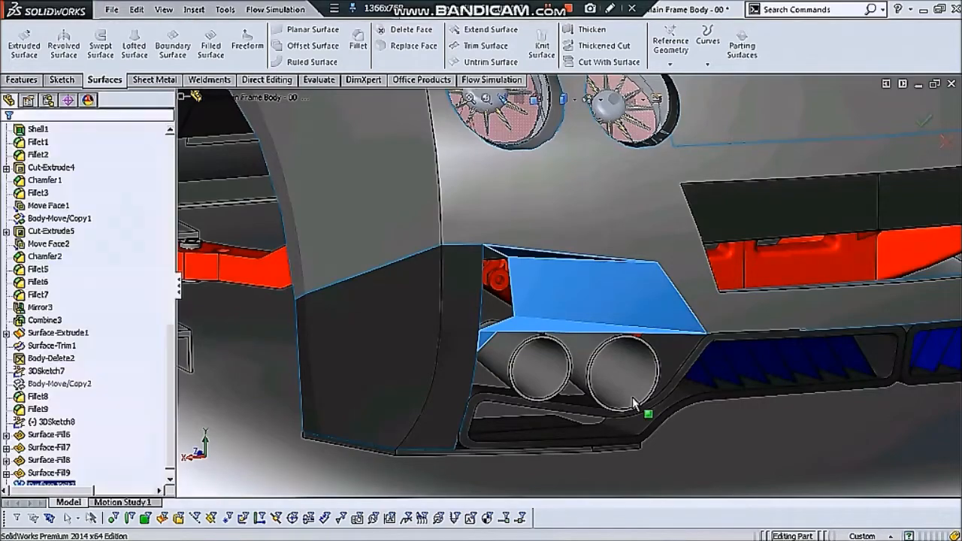
- Fillet the upper and lower long edges of the knitted exhaust panel with a constant 10 mm radius
middle_drag(607, 292, 526, 299)
scroll(525, 299, down, 2)
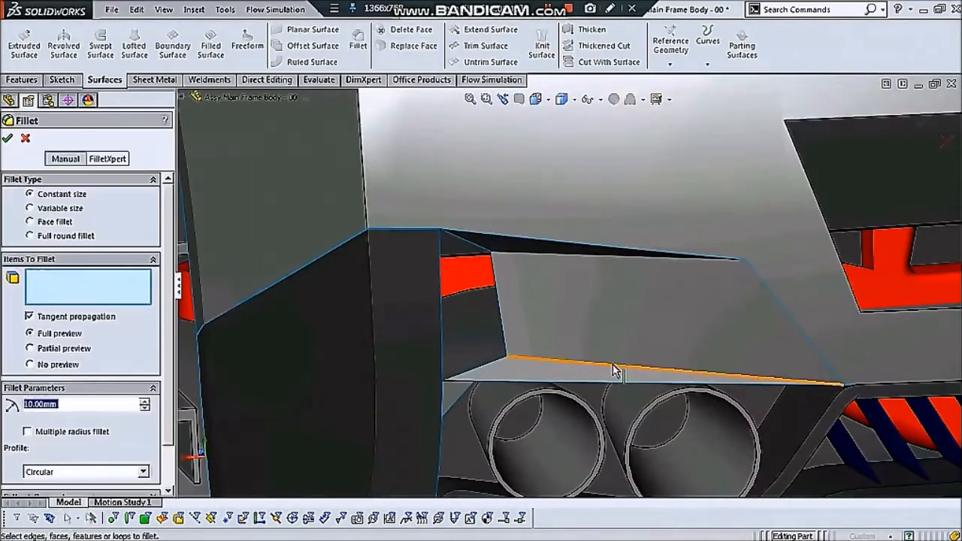
click(616, 366)
click(551, 259)
scroll(600, 303, up, 5)
middle_drag(600, 303, 424, 379)
scroll(420, 377, down, 4)
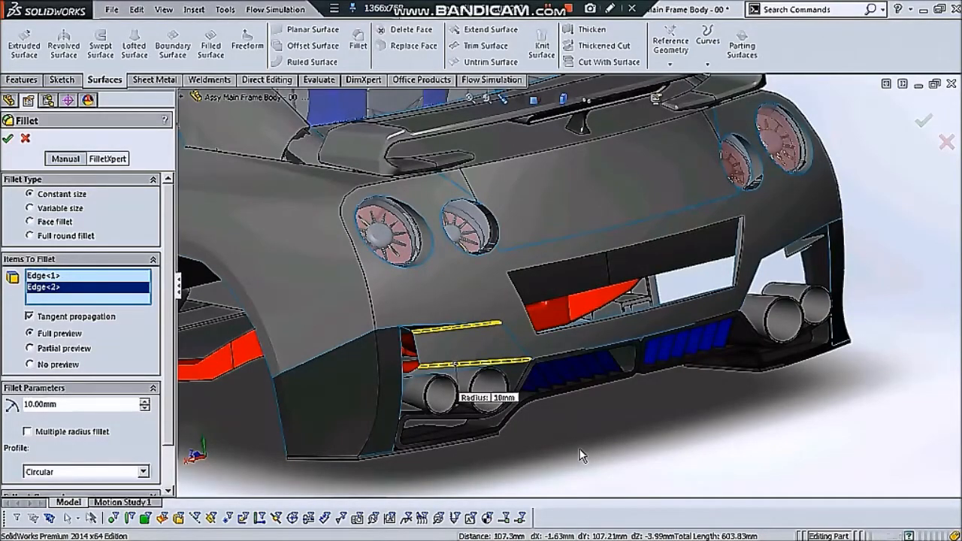
key(Return)
- Add a 30 mm constant-size fillet to the short edge at the outer lower corner of the exhaust panel
scroll(580, 453, up, 2)
mouse_move(635, 423)
middle_down()
mouse_move(571, 376)
mouse_move(633, 421)
middle_up()
scroll(449, 275, down, 2)
middle_drag(706, 289, 749, 247)
middle_drag(642, 294, 554, 344)
scroll(446, 338, down, 6)
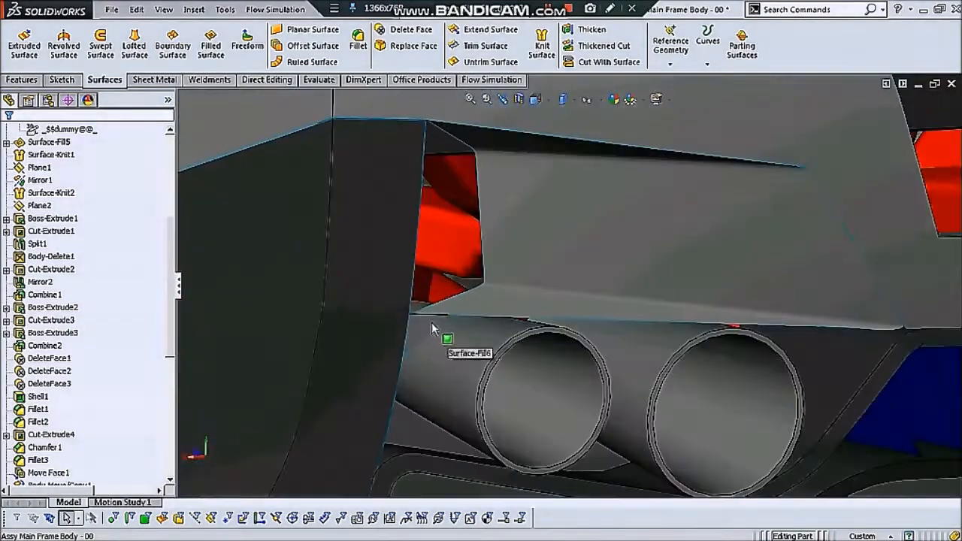
click(430, 316)
click(358, 39)
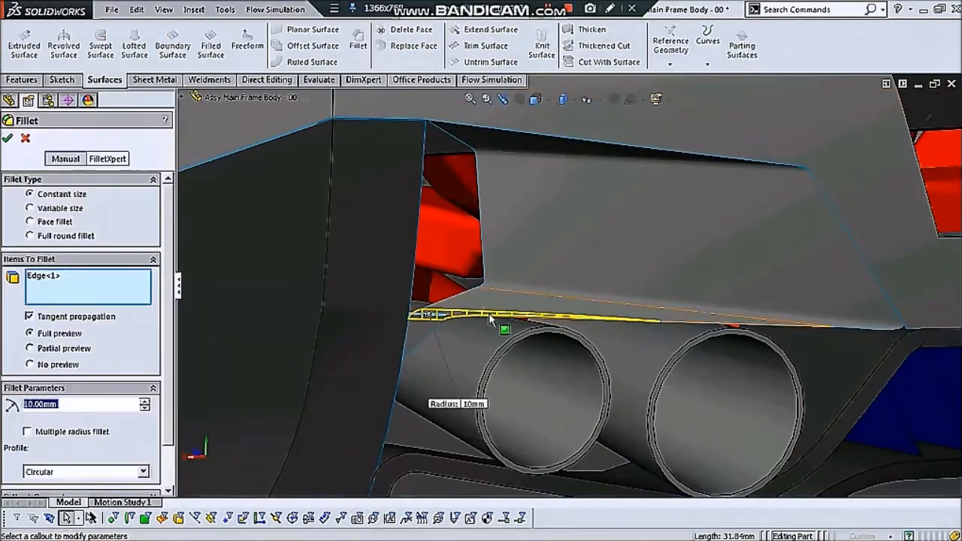
click(144, 400)
middle_drag(496, 353, 441, 356)
scroll(429, 338, up, 4)
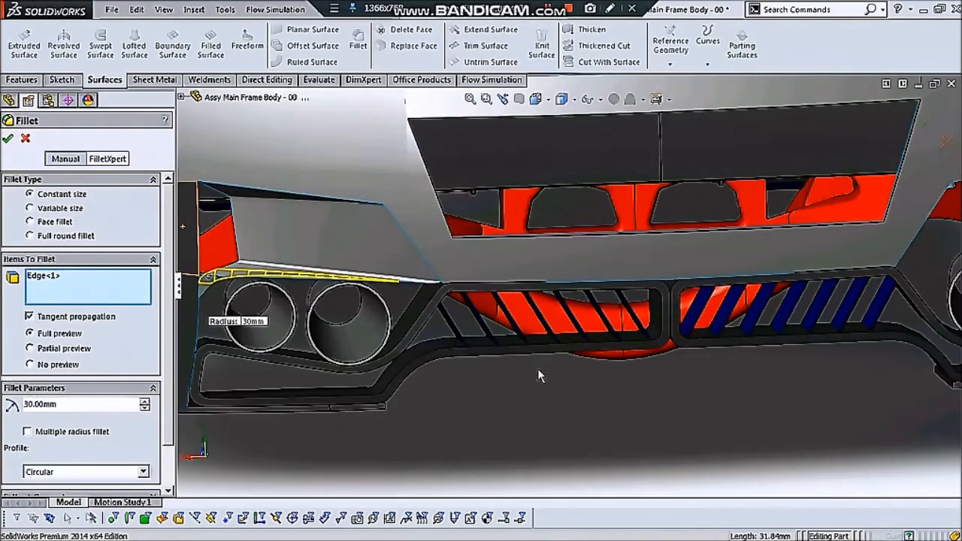
key(Return)
- Mirror the filleted exhaust panel body about Plane1 to the other side of the rear bumper
scroll(536, 369, up, 6)
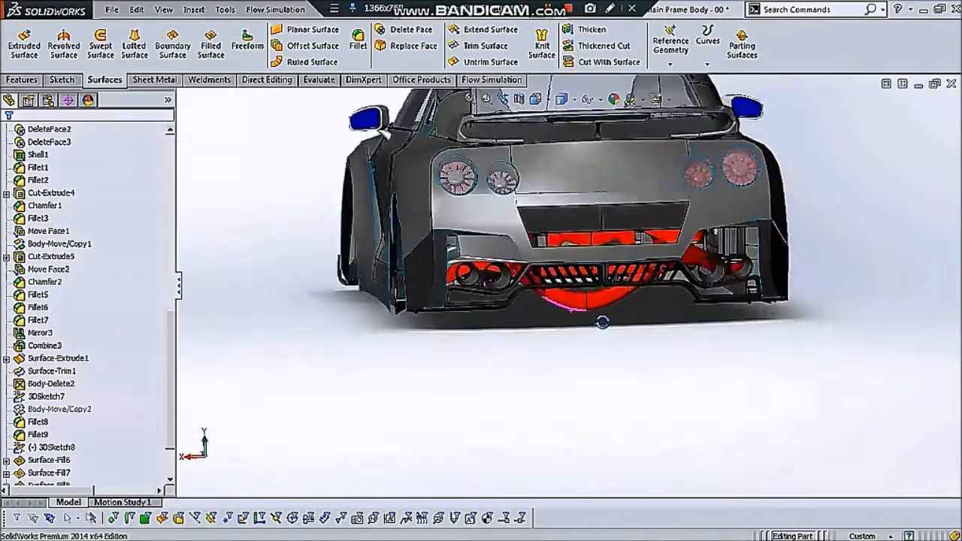
middle_drag(602, 322, 621, 329)
scroll(664, 308, up, 1)
scroll(588, 248, down, 2)
middle_drag(588, 249, 560, 311)
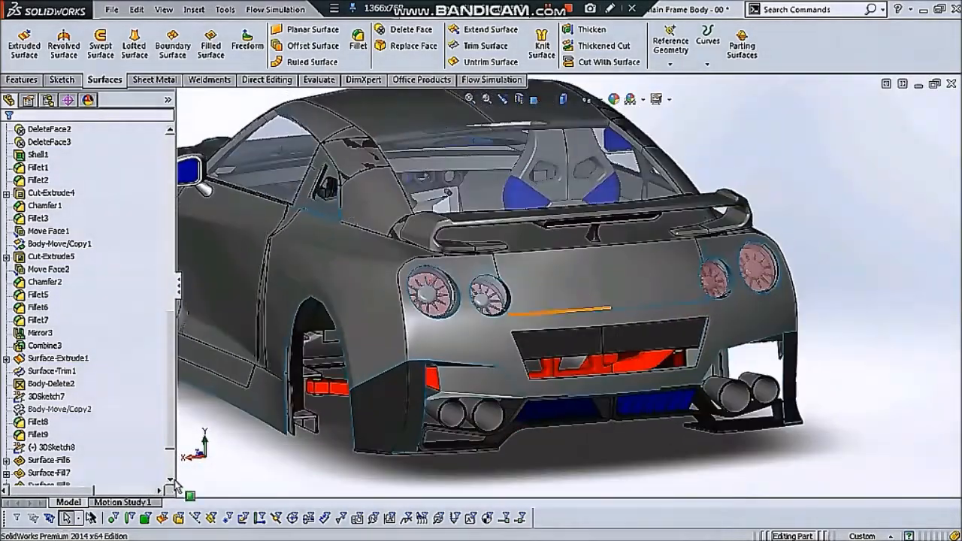
scroll(175, 480, down, 3)
scroll(40, 353, up, 15)
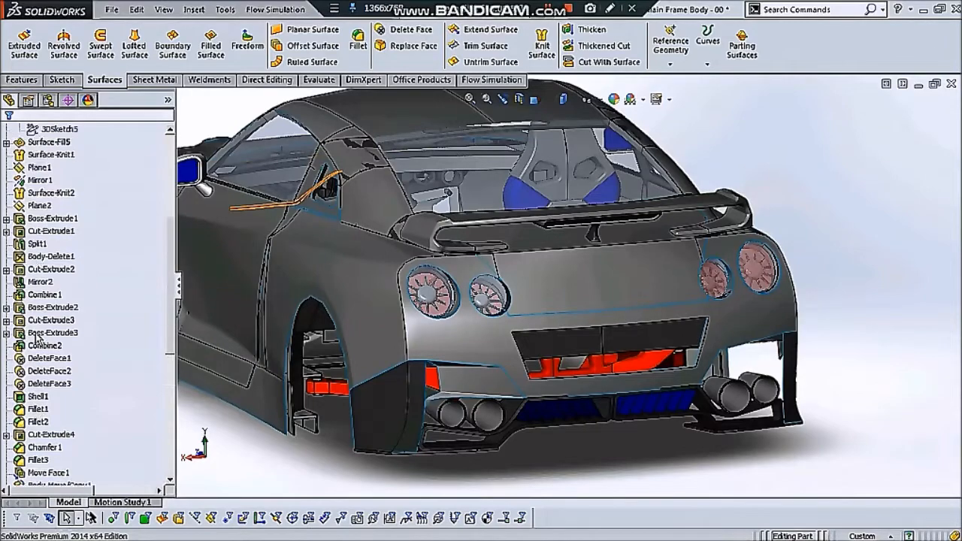
scroll(495, 349, down, 2)
middle_drag(496, 349, 466, 148)
click(20, 80)
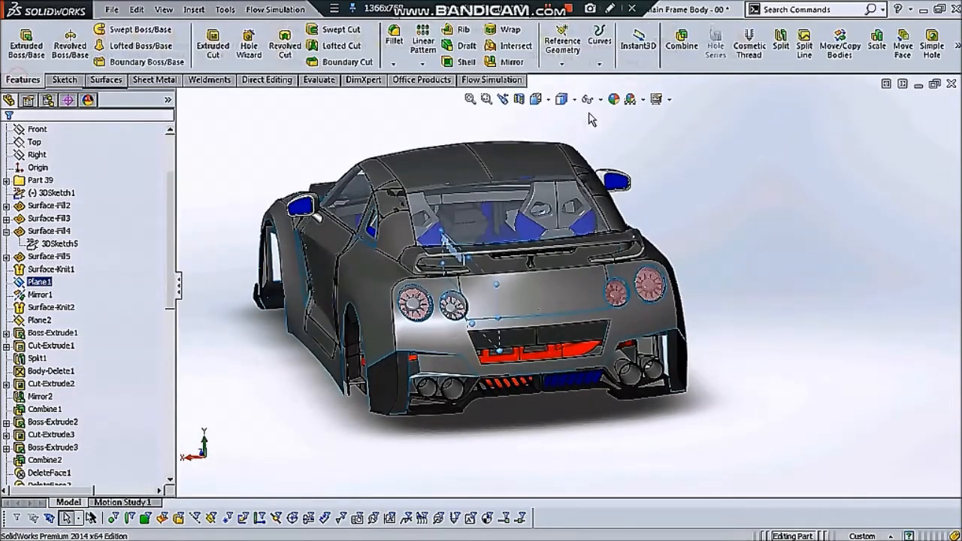
click(39, 290)
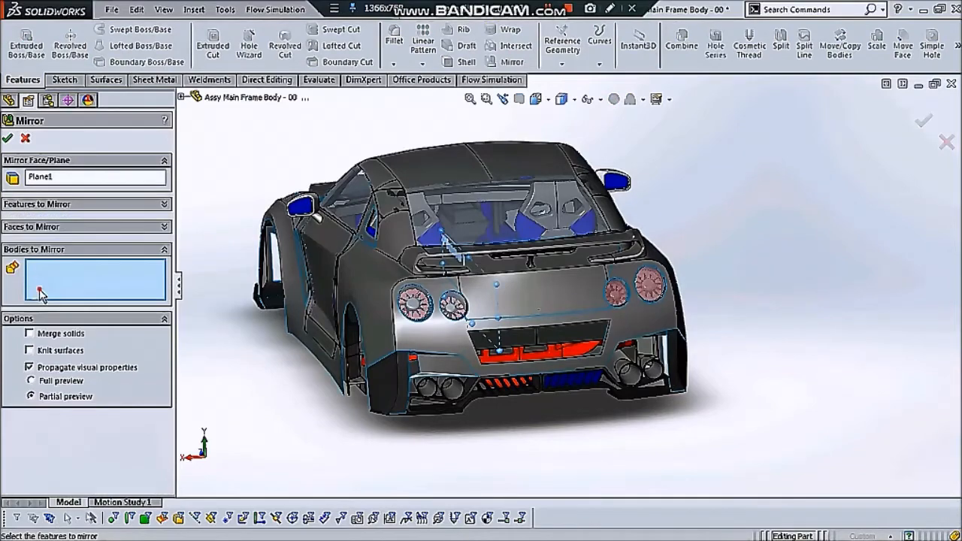
scroll(425, 407, up, 2)
click(426, 407)
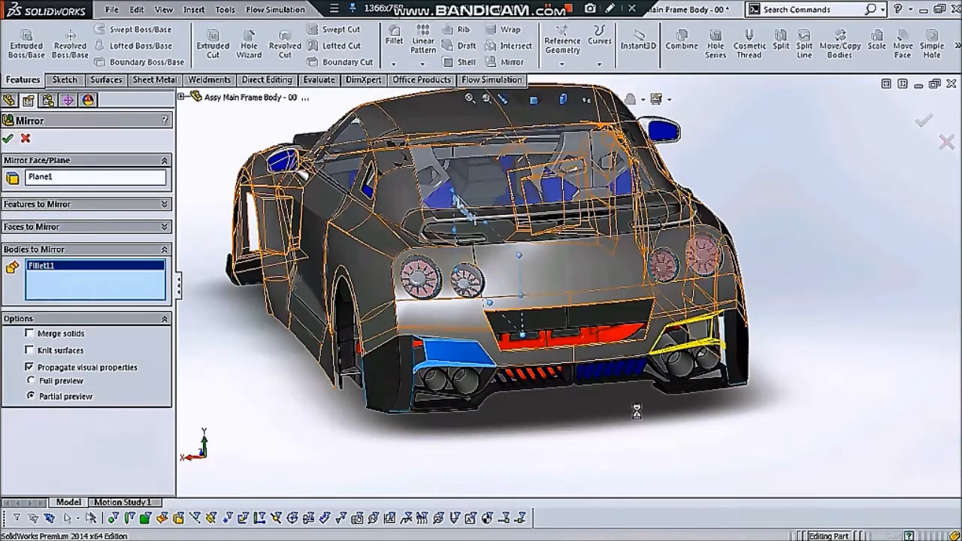
scroll(518, 345, up, 3)
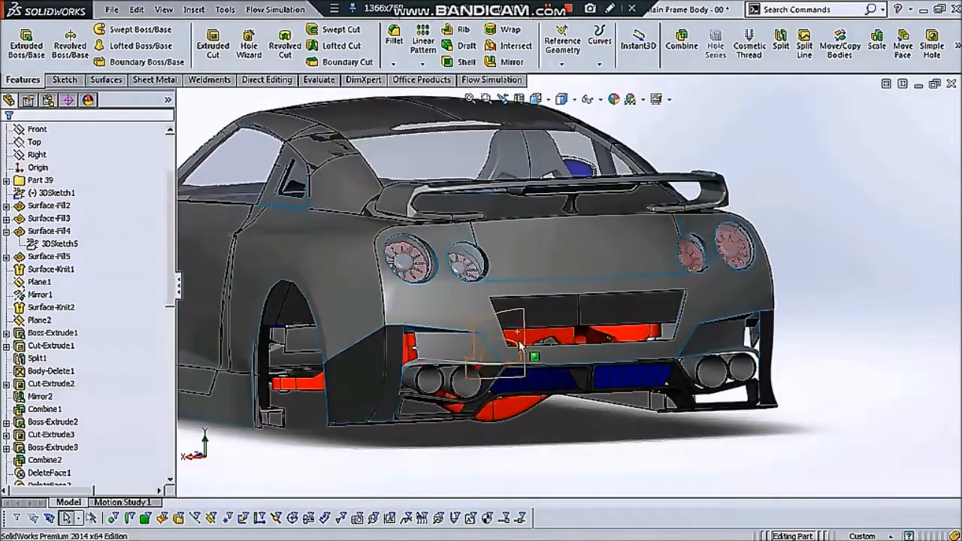
- Switch to the Part 39 assembly and rebuild it with the changed body part
middle_drag(563, 383, 601, 368)
scroll(530, 397, down, 2)
scroll(614, 344, down, 1)
ctrl+middle_drag(540, 128, 638, 195)
scroll(668, 225, down, 5)
key(ctrl+Tab)
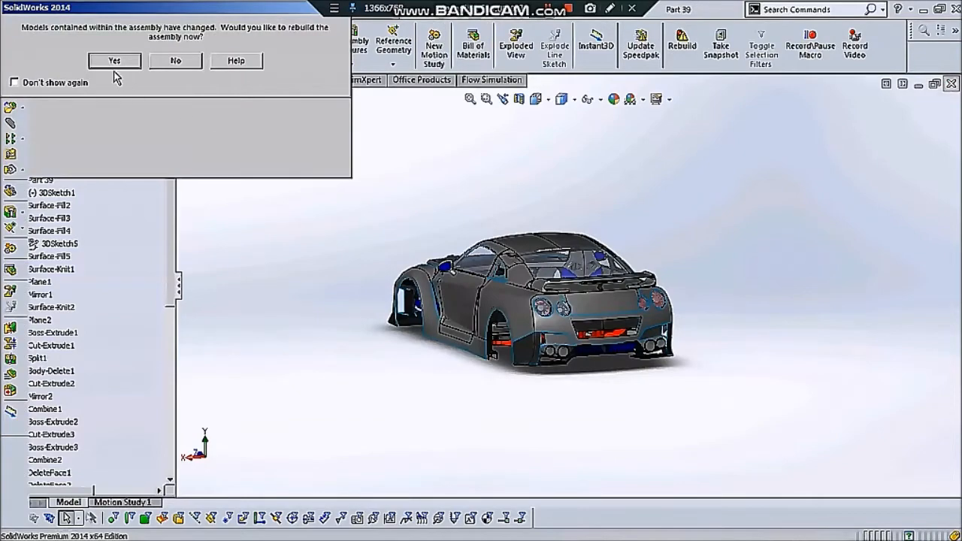
click(114, 61)
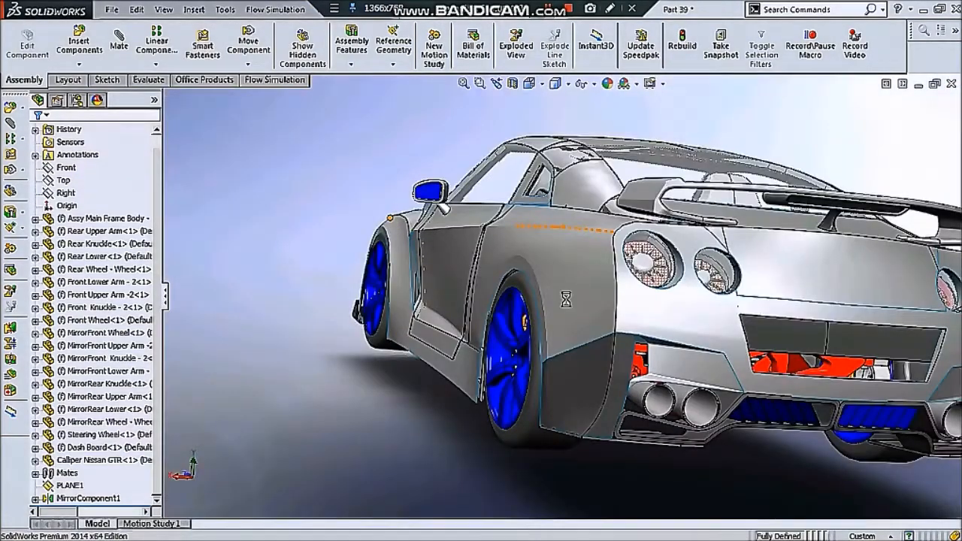
- Examine the rear bumper and mirrored exhaust panels on the complete car assembly from several angles
scroll(566, 299, up, 3)
middle_drag(593, 293, 507, 285)
scroll(480, 289, down, 2)
middle_drag(419, 293, 527, 311)
scroll(527, 310, up, 4)
scroll(403, 278, down, 5)
middle_drag(403, 283, 833, 364)
middle_drag(616, 315, 658, 272)
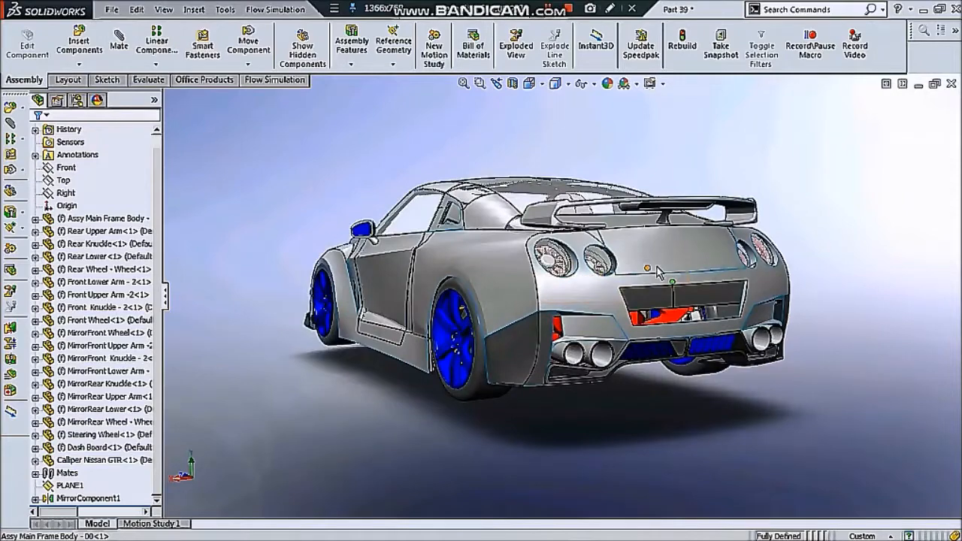
scroll(771, 257, down, 2)
scroll(763, 263, up, 1)
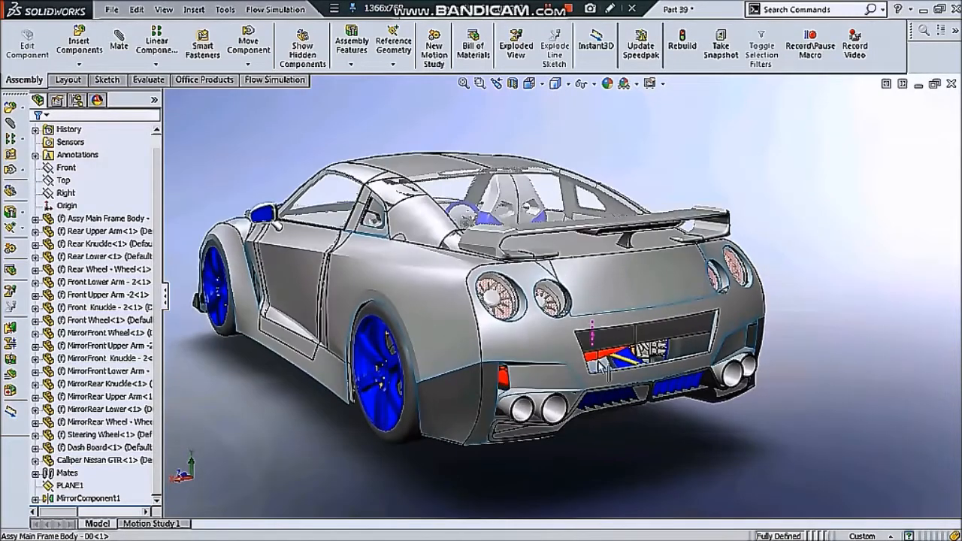
- Try a blue appearance on both halves of the rear diffuser frame, applied at part document level
scroll(573, 398, down, 3)
click(595, 233)
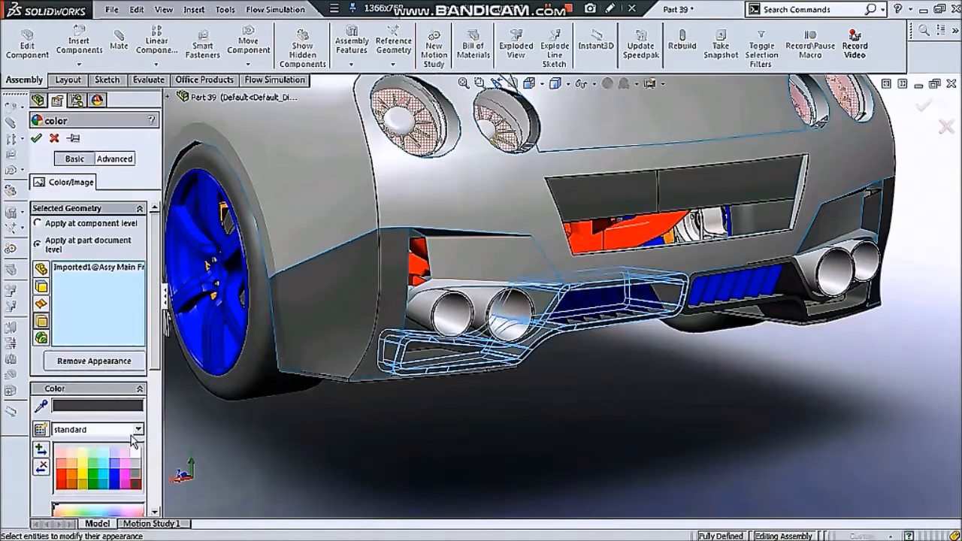
scroll(474, 415, up, 4)
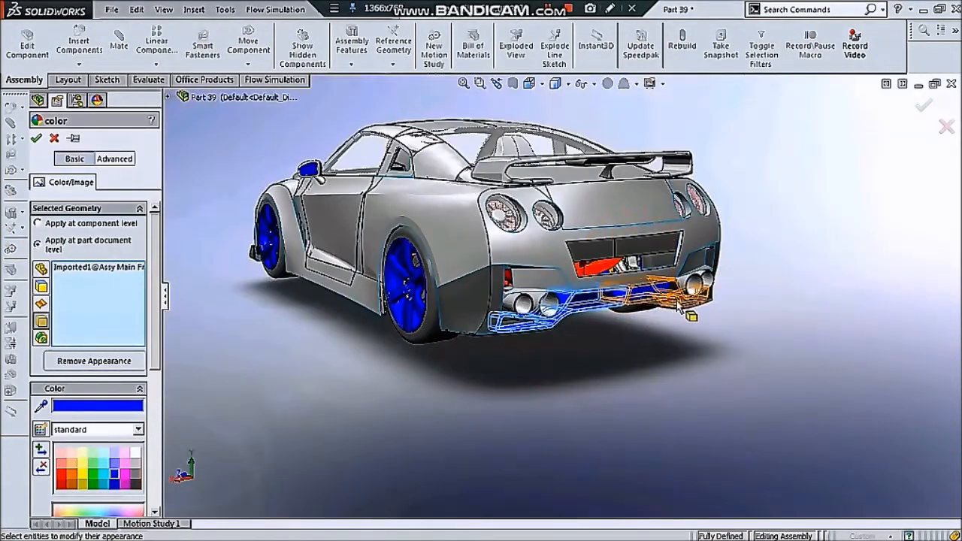
click(34, 140)
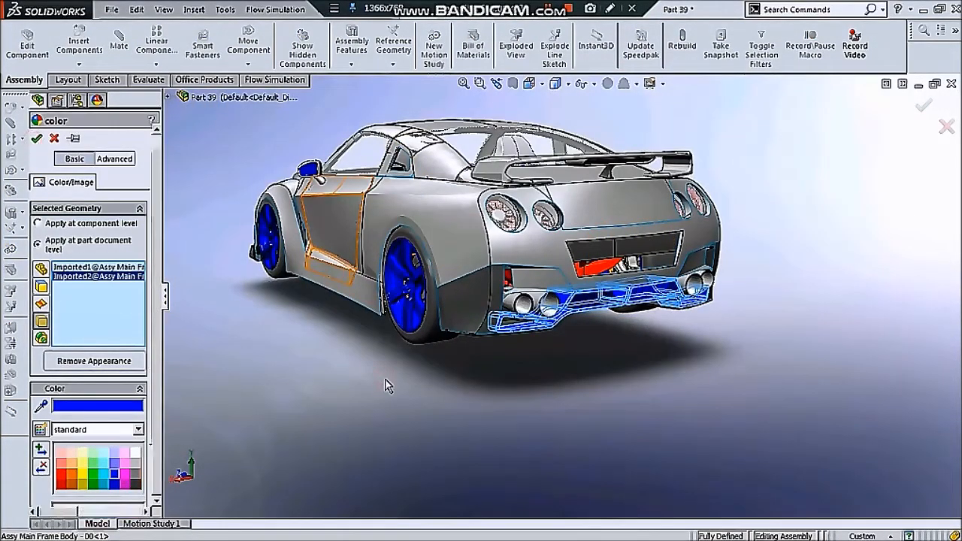
- Recolour both halves of the rear diffuser frame dark grey at part document level
middle_drag(564, 369, 706, 299)
scroll(706, 299, down, 10)
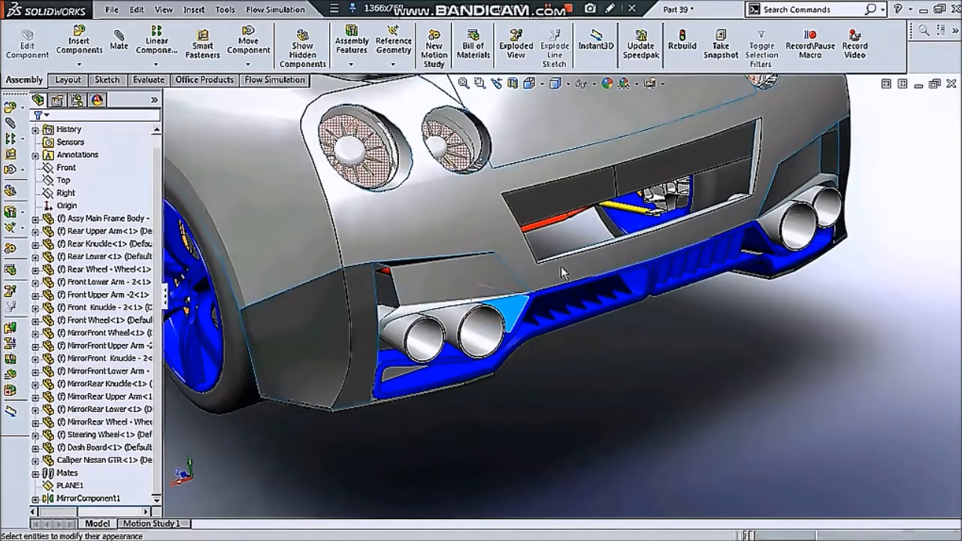
click(562, 274)
click(563, 246)
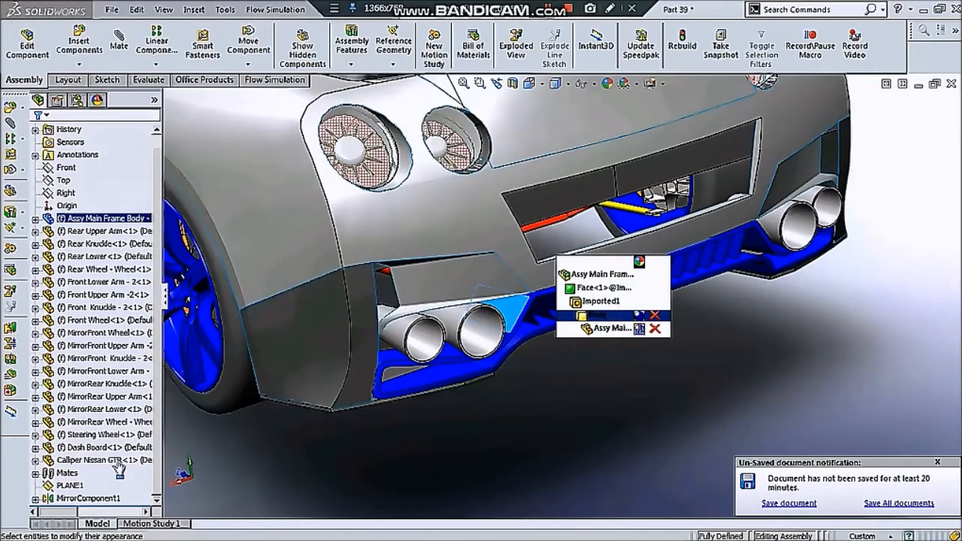
click(132, 483)
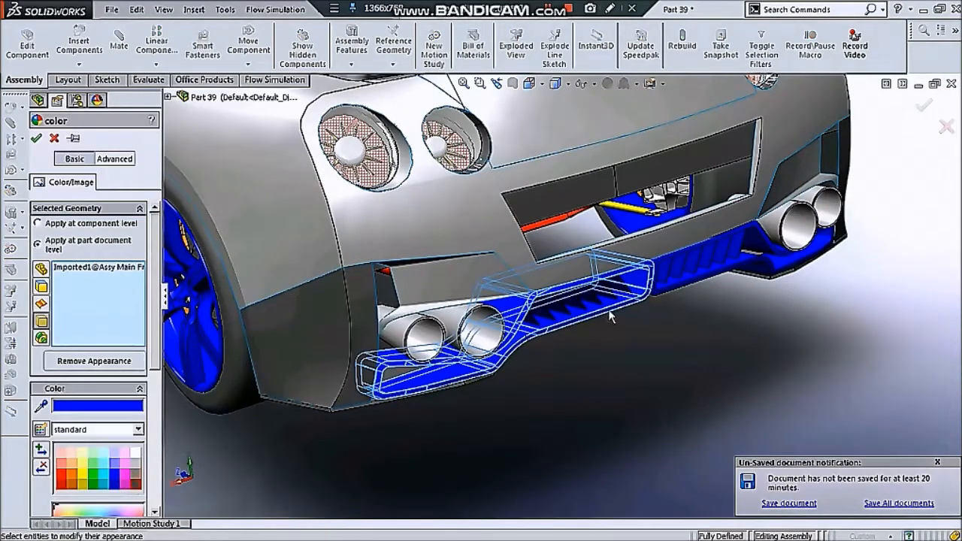
click(659, 294)
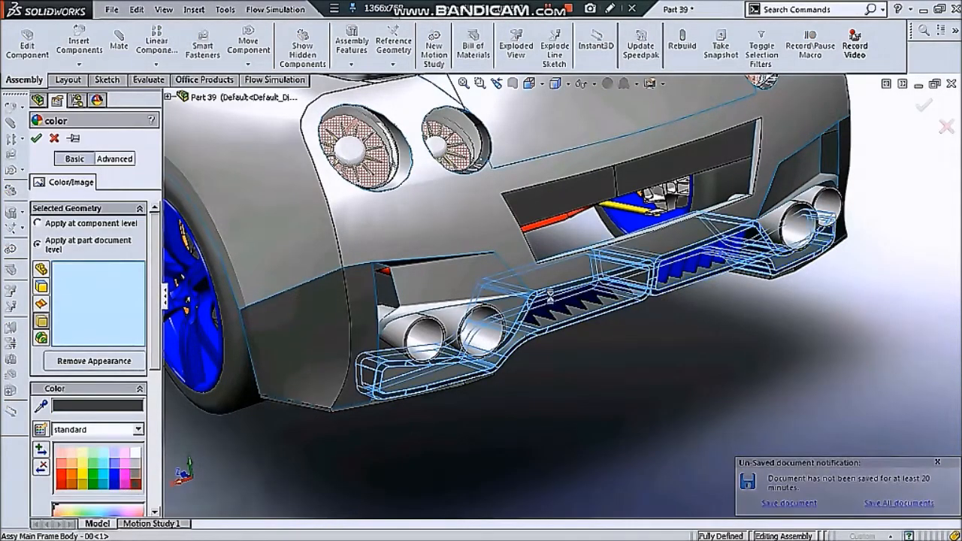
click(36, 142)
- Open the Assy Main Frame Body part from the assembly in its own window
scroll(705, 371, up, 6)
middle_drag(665, 382, 590, 300)
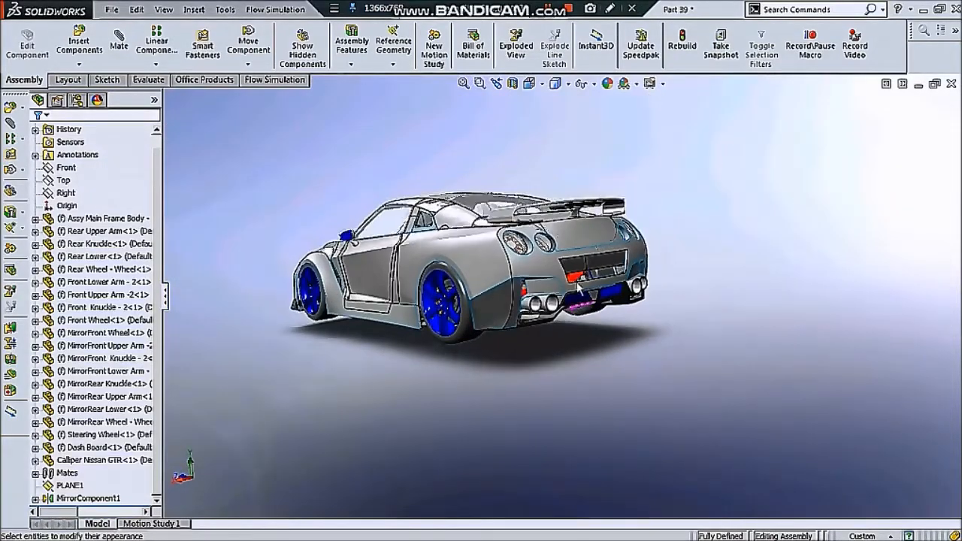
scroll(542, 244, down, 2)
scroll(731, 258, up, 3)
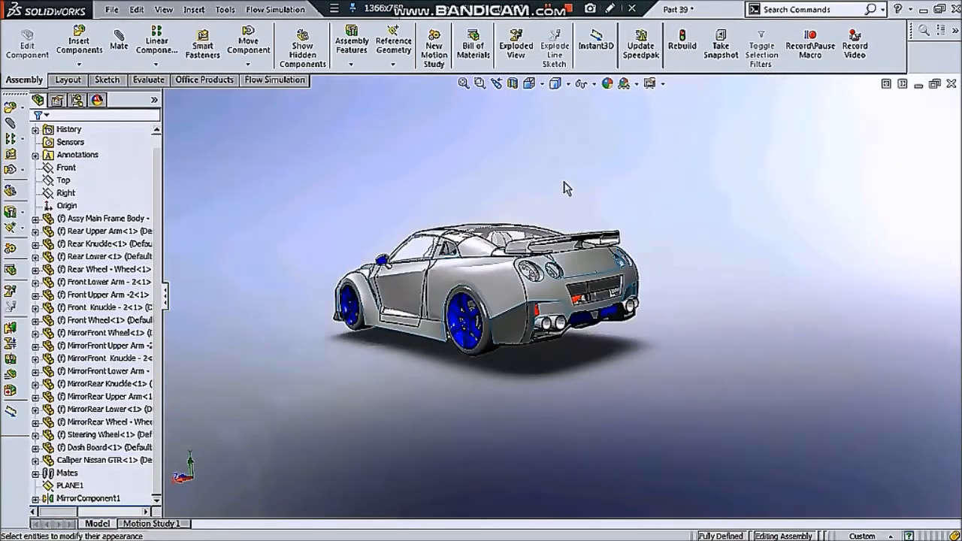
scroll(573, 125, down, 3)
click(594, 308)
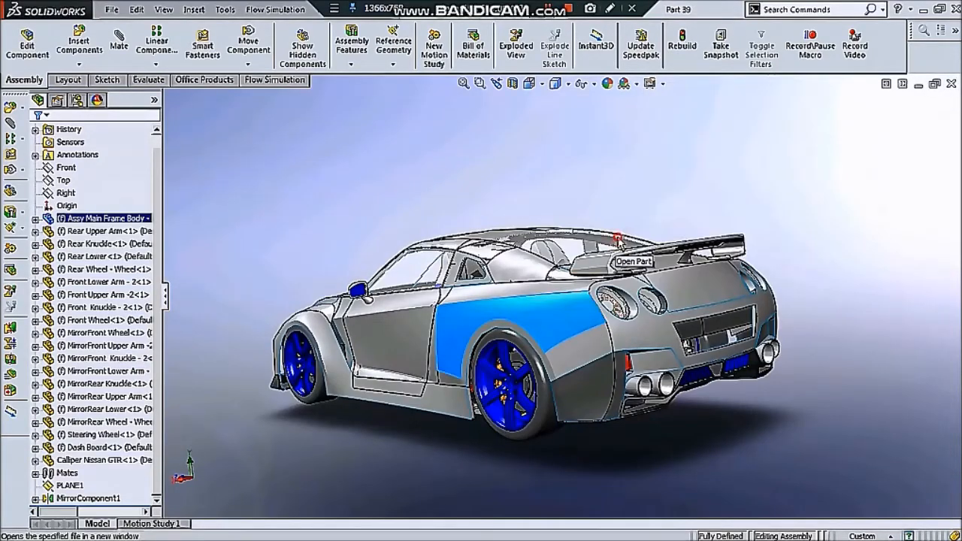
- In a new 3D sketch, draw a line about 709 mm long between the lower corners of the rear number-plate opening
scroll(676, 257, down, 5)
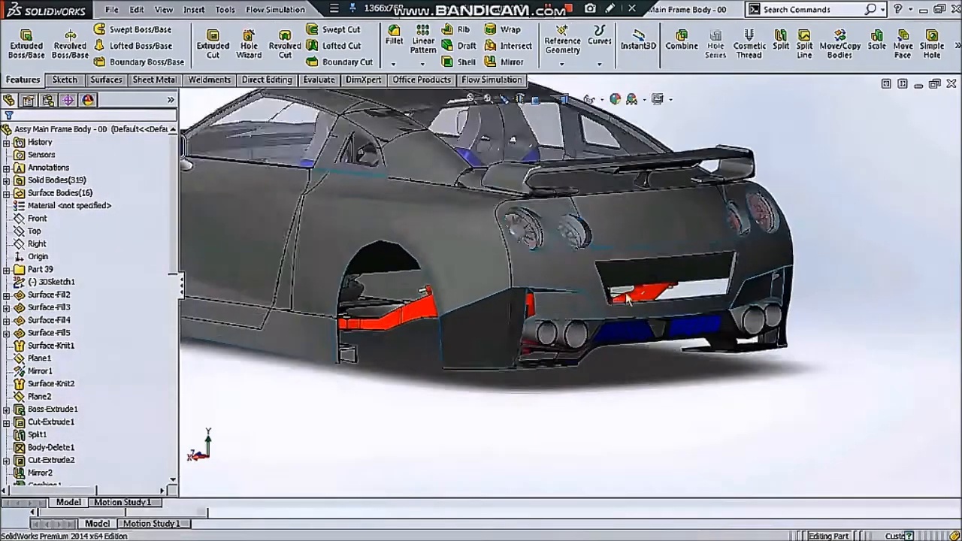
scroll(676, 257, down, 4)
click(50, 80)
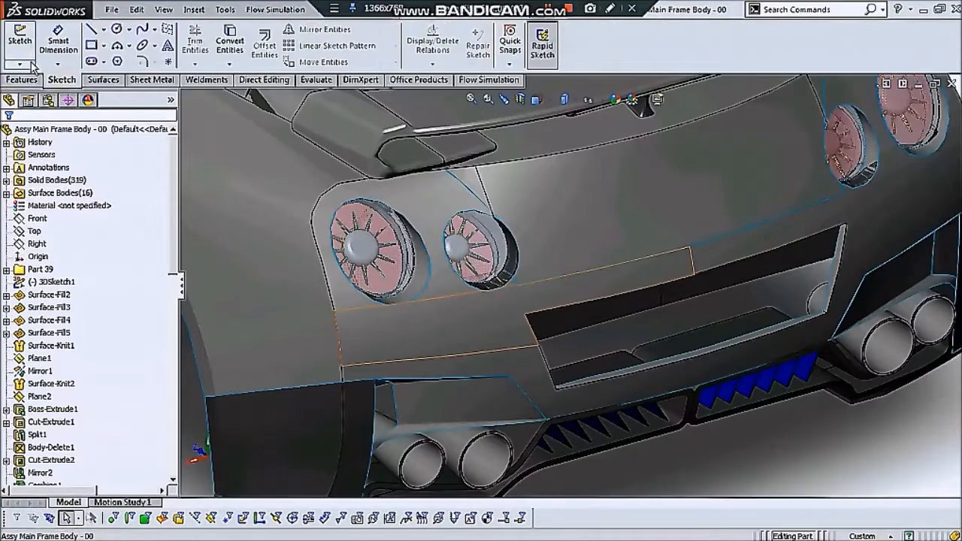
click(49, 91)
scroll(485, 444, down, 6)
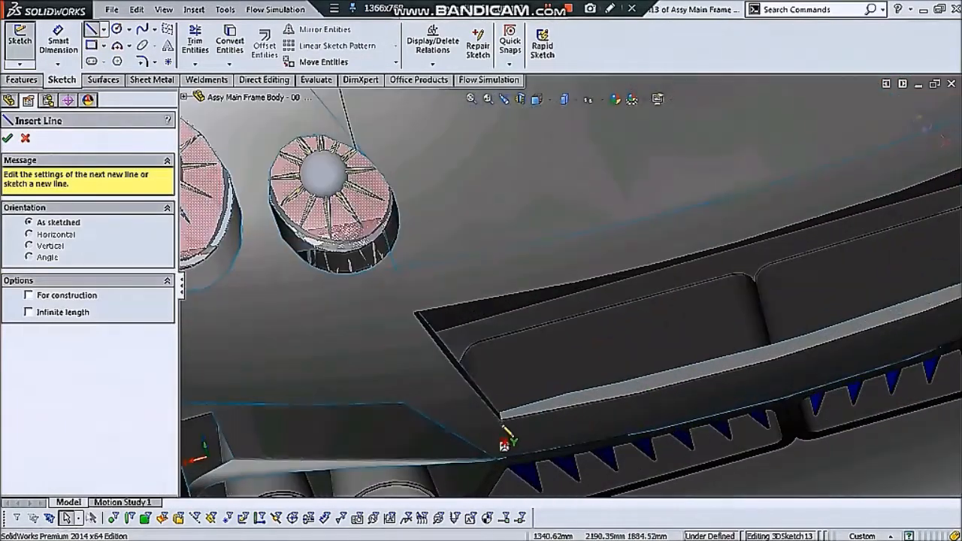
click(501, 416)
scroll(860, 315, up, 2)
middle_drag(871, 308, 849, 282)
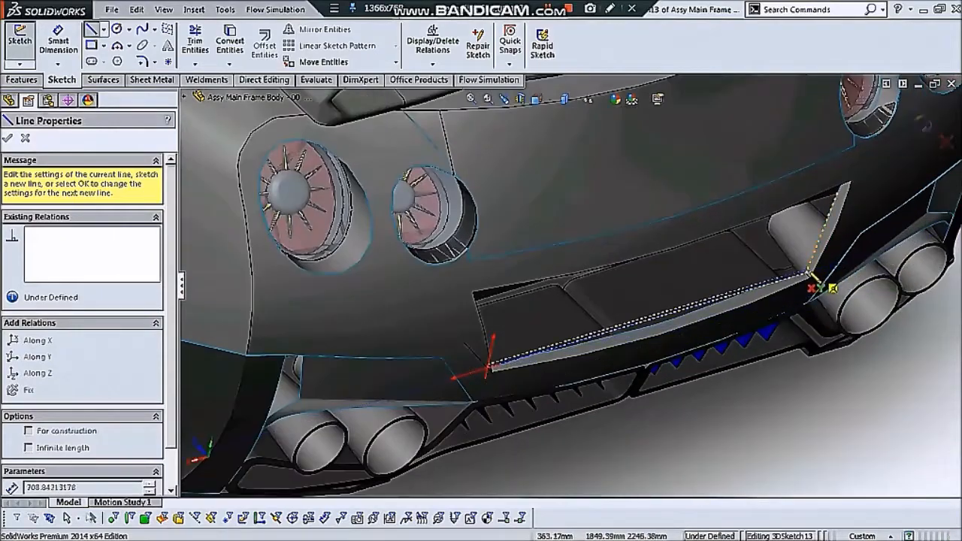
click(809, 276)
- Continue the sketch with a line about 210 mm long up the opening's side edge to its upper corner
middle_drag(811, 273, 799, 215)
scroll(795, 206, down, 1)
scroll(789, 218, down, 5)
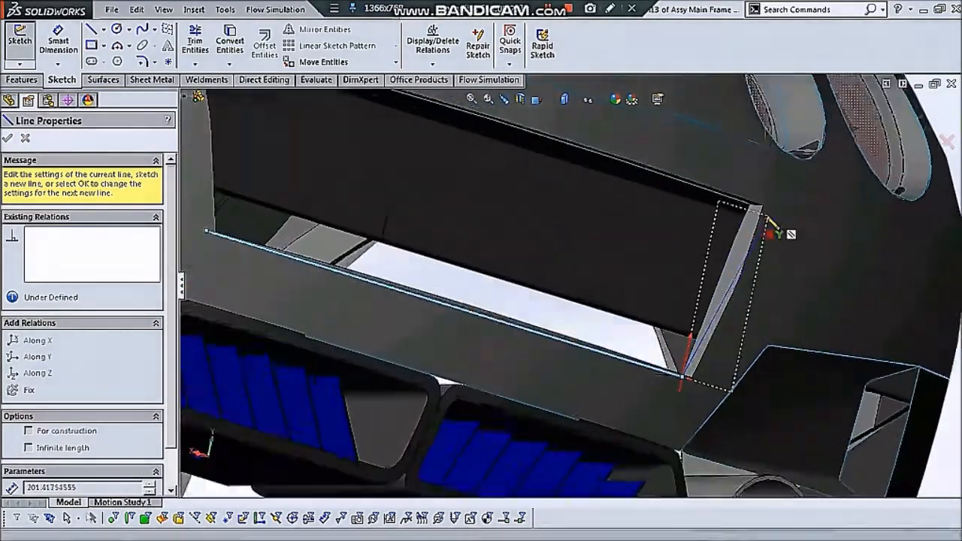
click(727, 210)
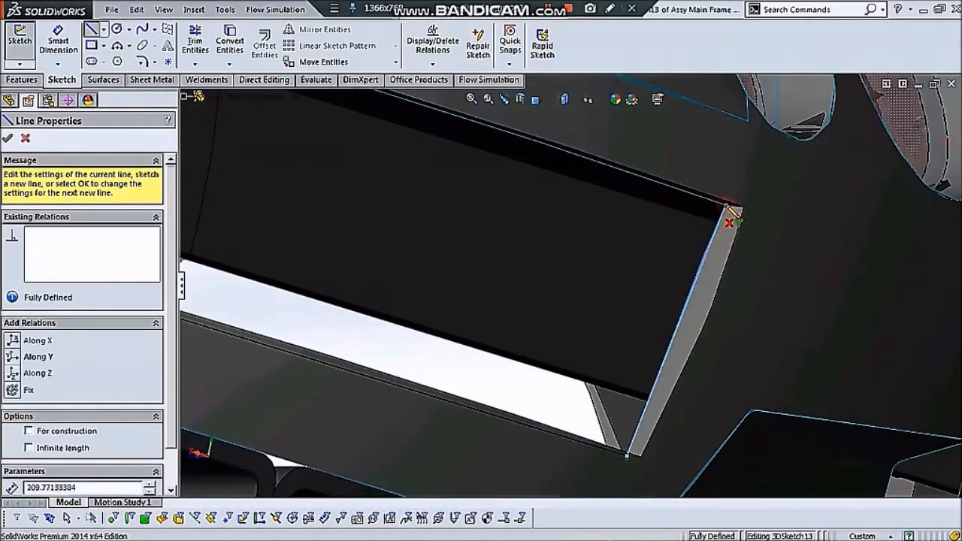
- Close the number-plate outline with a line across its upper corners and a line down to the starting lower corner
scroll(686, 267, up, 6)
middle_drag(556, 294, 418, 203)
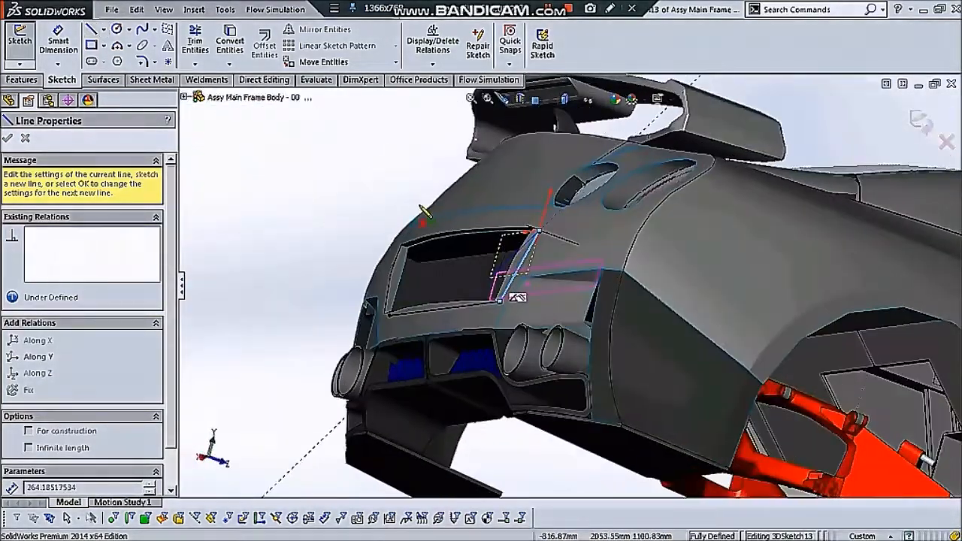
scroll(416, 201, down, 4)
click(448, 278)
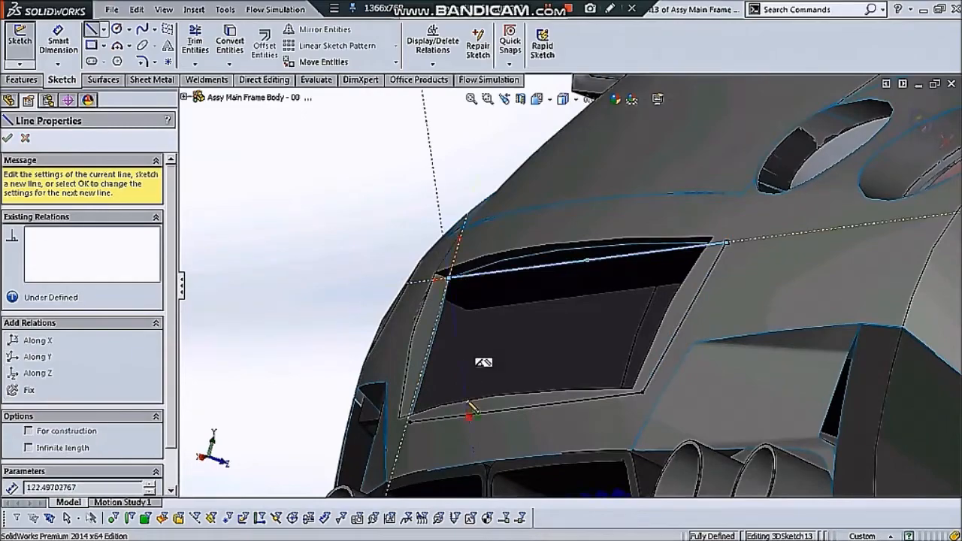
middle_drag(465, 400, 418, 339)
click(367, 260)
scroll(547, 285, up, 2)
mouse_move(494, 288)
middle_down()
mouse_move(640, 347)
mouse_move(581, 391)
mouse_move(580, 343)
mouse_move(563, 358)
mouse_move(530, 358)
mouse_move(524, 432)
middle_up()
key(Escape)
- Convert the number-plate opening's curved lower edges into curves of the same 3D sketch
scroll(567, 393, up, 3)
scroll(563, 358, down, 3)
scroll(523, 432, down, 3)
middle_drag(537, 406, 535, 417)
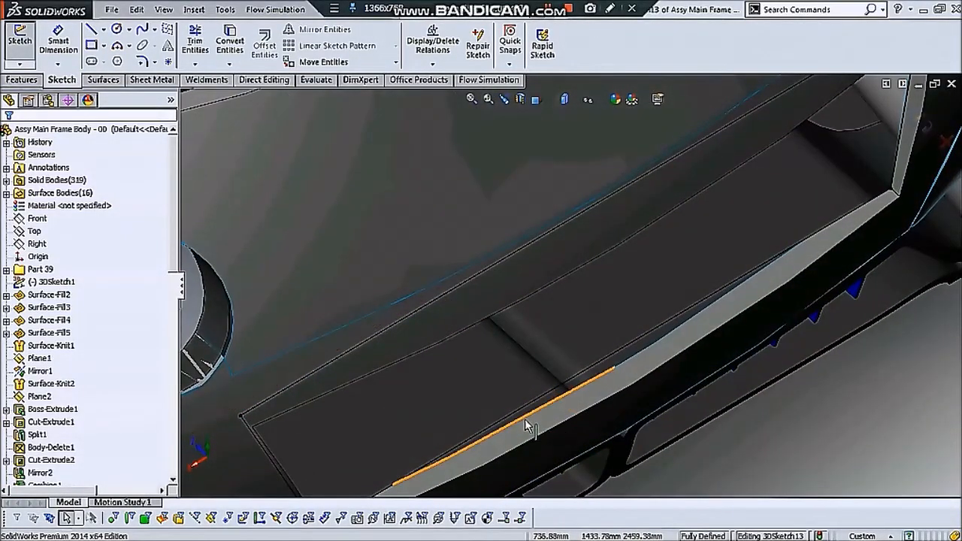
click(526, 425)
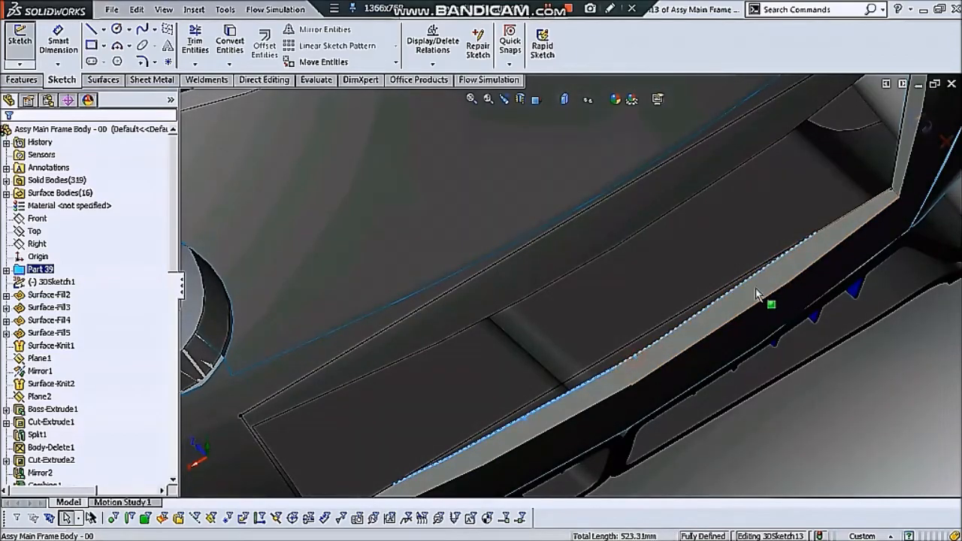
middle_drag(757, 295, 546, 402)
click(229, 44)
- Convert the opening's curved upper edges into the same 3D sketch and finish the sketch
scroll(608, 258, up, 3)
middle_drag(608, 258, 642, 288)
scroll(643, 288, down, 4)
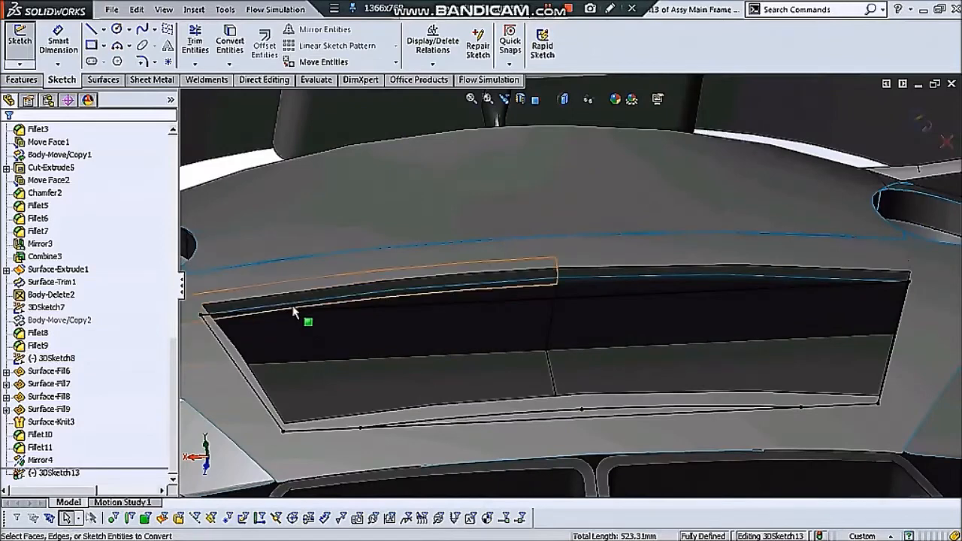
click(299, 306)
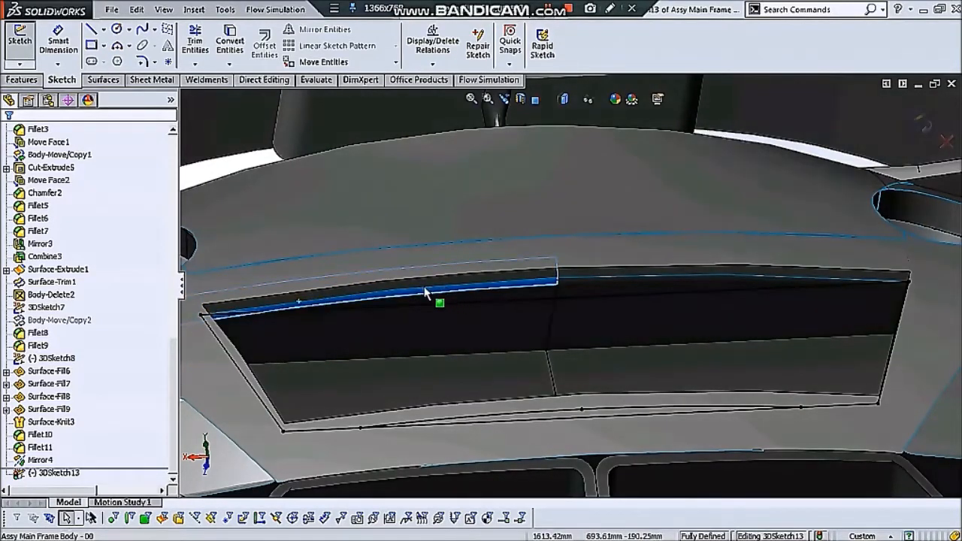
scroll(425, 293, down, 3)
click(644, 281)
scroll(644, 281, up, 5)
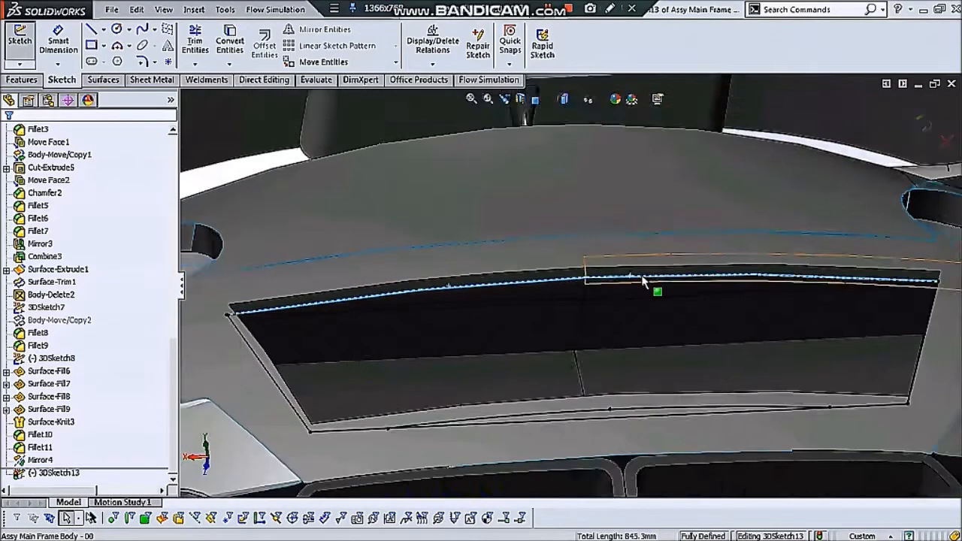
scroll(606, 290, up, 3)
middle_drag(534, 223, 549, 288)
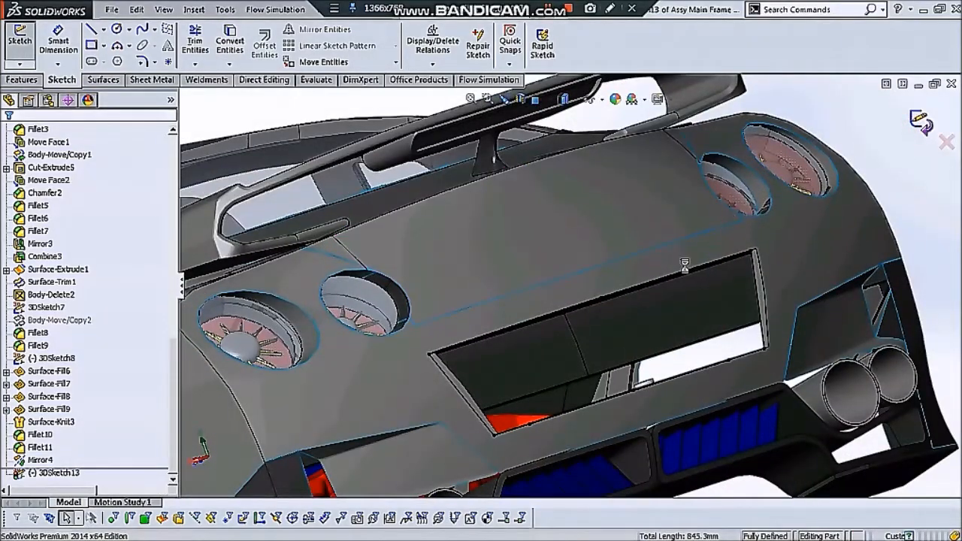
scroll(598, 266, up, 2)
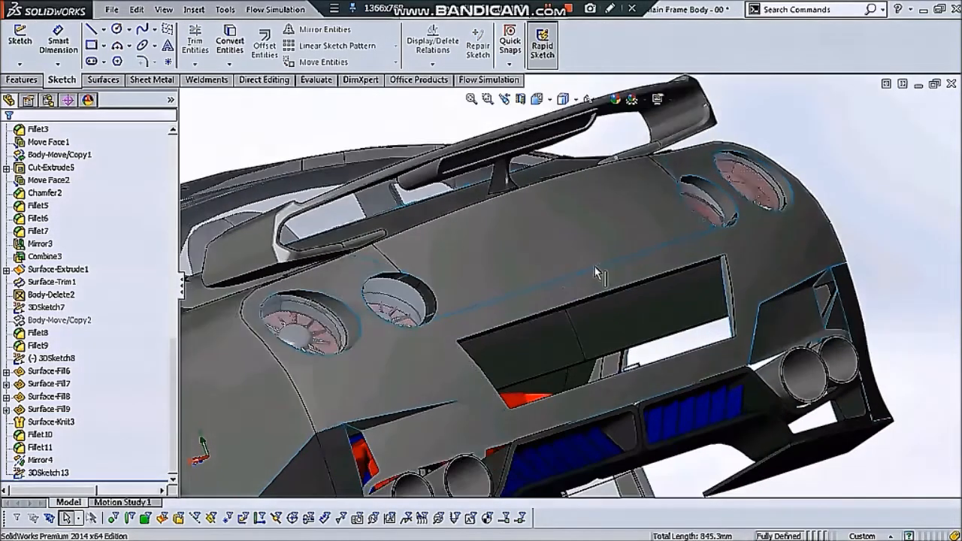
- Show the model's sketches and convert the number-plate outline's four straight lines into a new 3D sketch
middle_drag(595, 272, 618, 346)
click(592, 98)
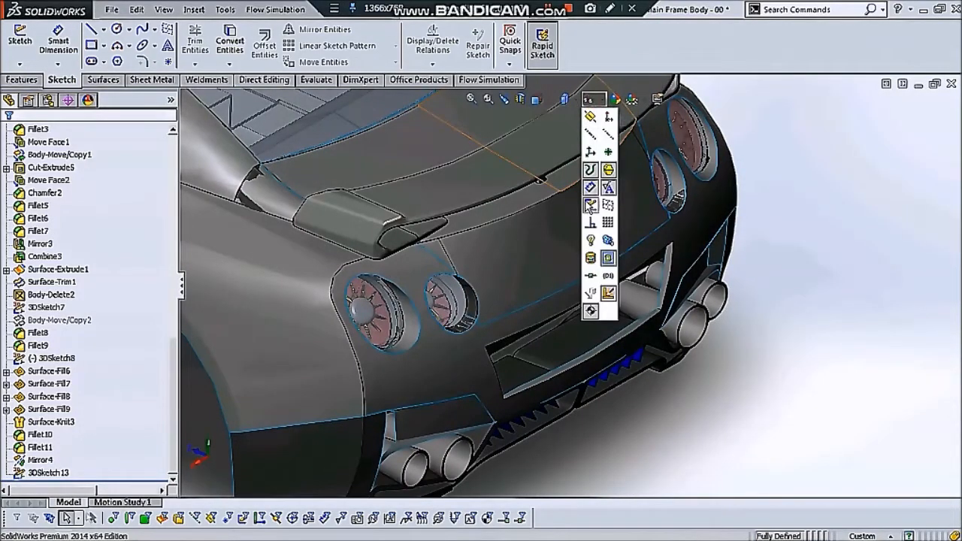
scroll(601, 338, down, 3)
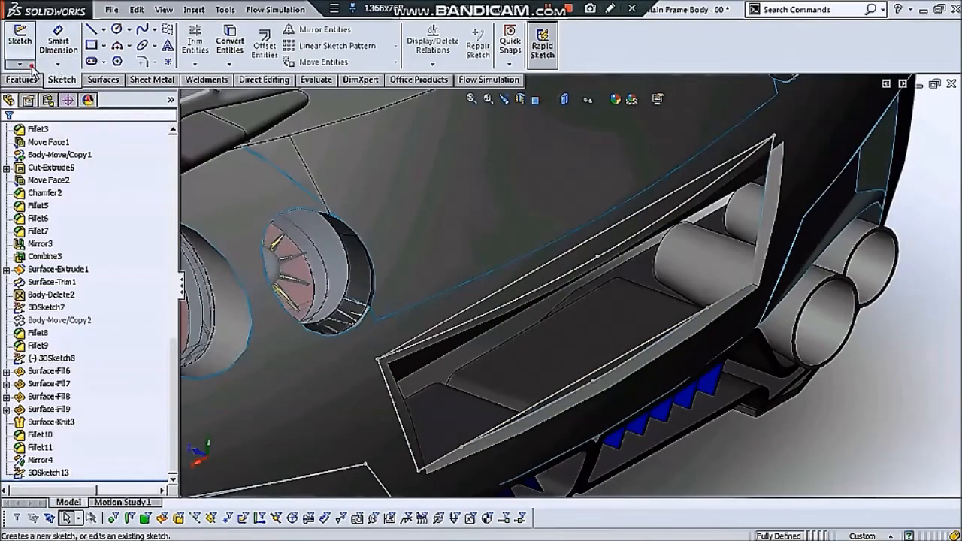
click(20, 63)
click(35, 91)
click(511, 423)
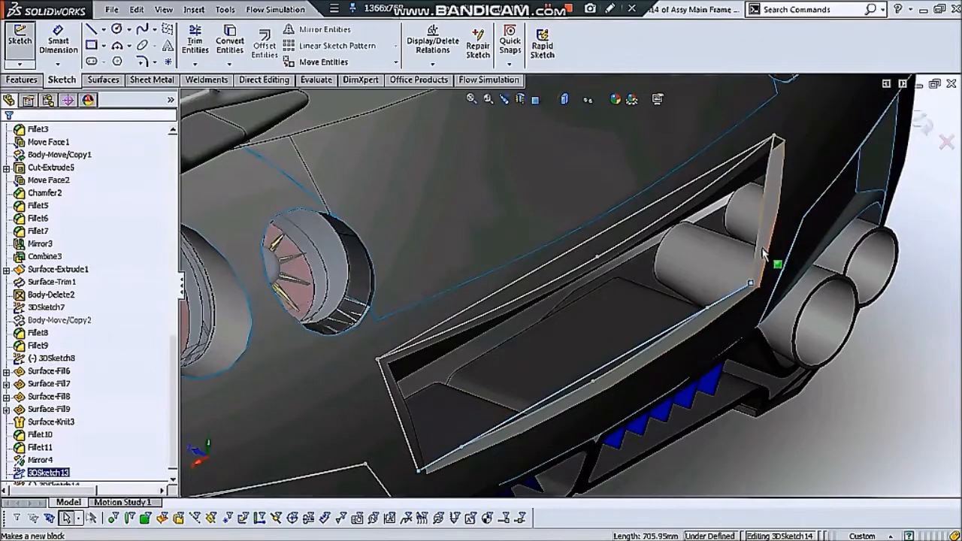
middle_drag(735, 260, 672, 170)
scroll(671, 170, up, 3)
scroll(566, 98, down, 3)
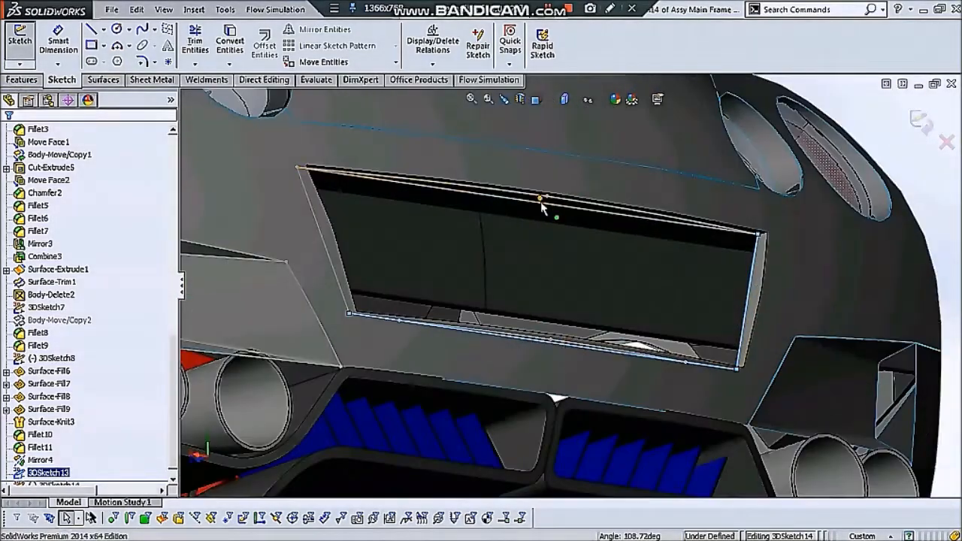
middle_drag(513, 244, 408, 306)
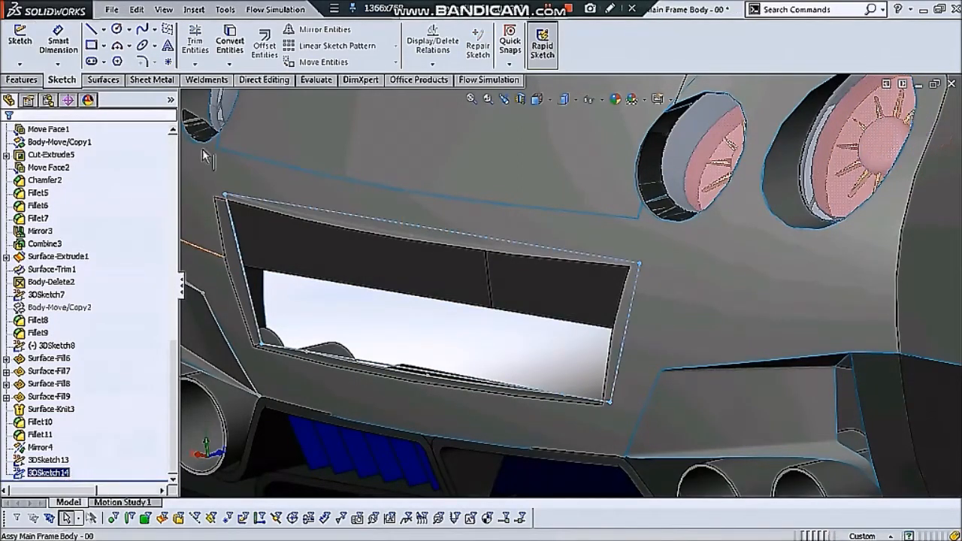
- Create a Filled Surface across the number-plate opening from the four-line sketch, with Contact edge settings
click(106, 80)
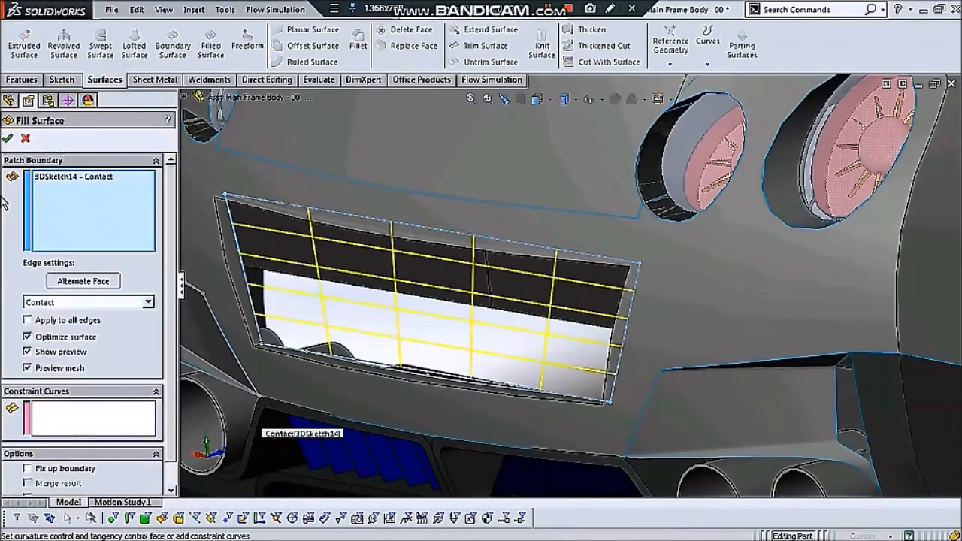
key(Return)
mouse_move(323, 279)
middle_down()
mouse_move(325, 296)
mouse_move(491, 239)
mouse_move(627, 251)
mouse_move(477, 254)
middle_up()
scroll(489, 278, down, 5)
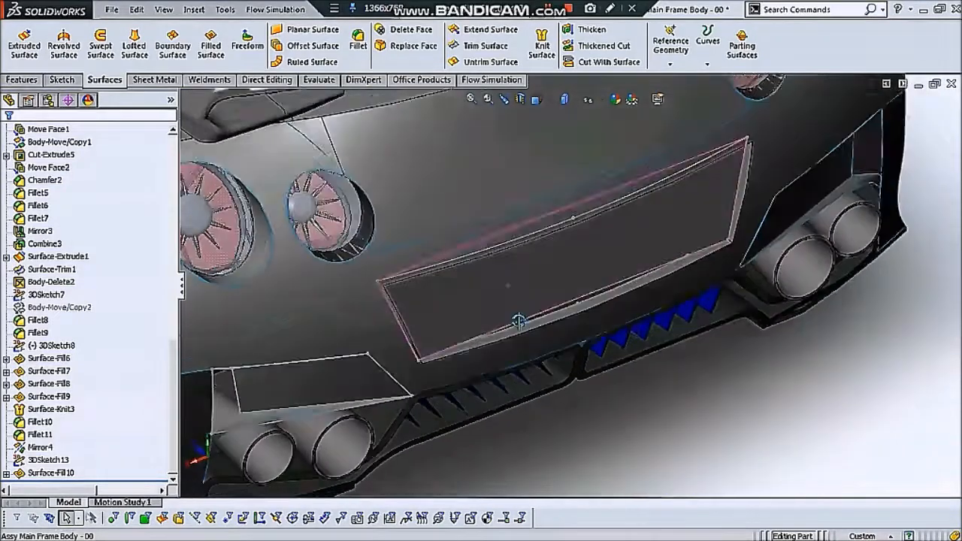
- In a new 3D sketch, convert the opening's lower straight line and curve, and trim them to enclose the lower gap
click(62, 80)
click(20, 64)
click(38, 90)
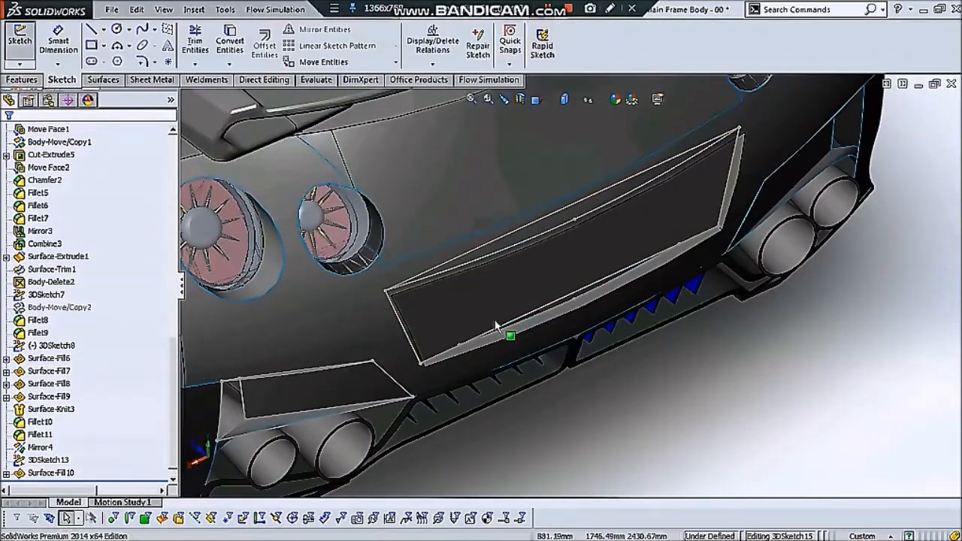
click(543, 315)
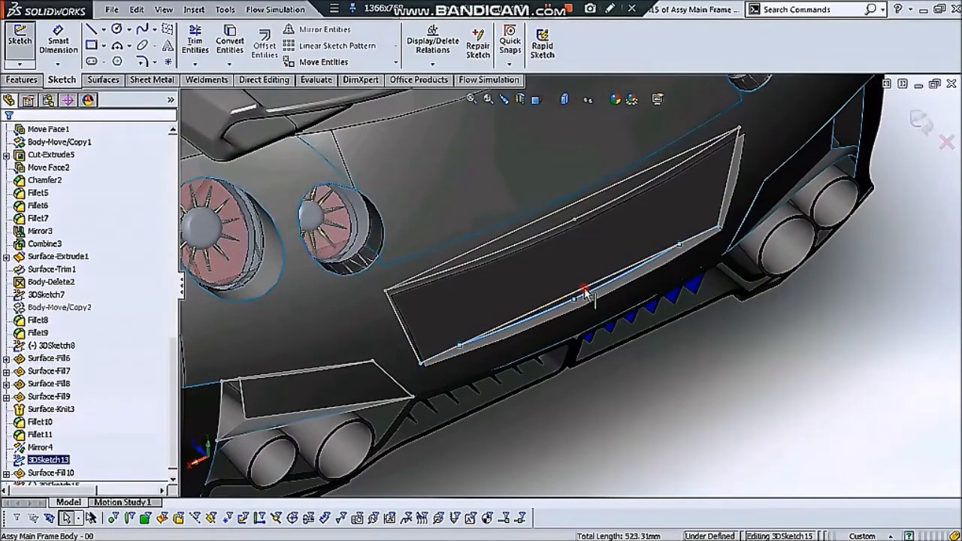
scroll(496, 271, down, 2)
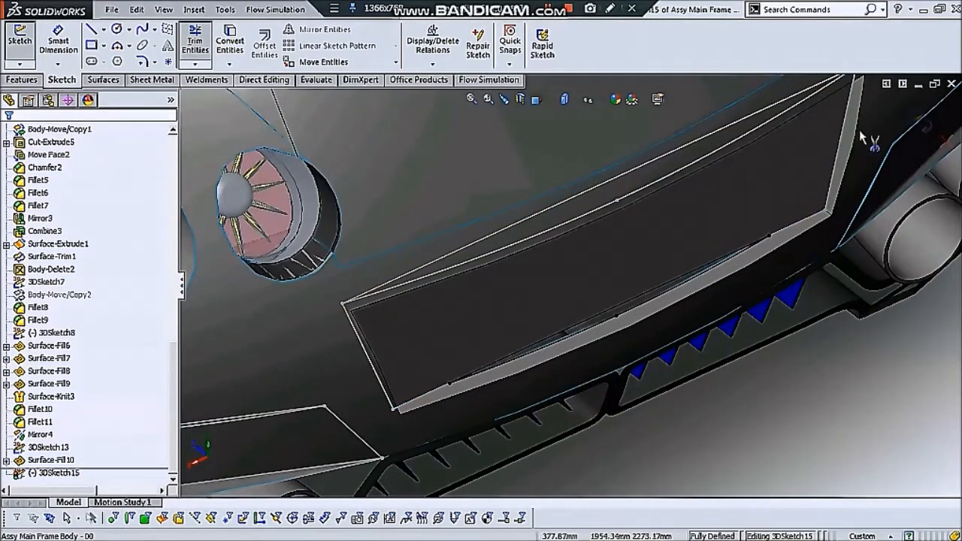
click(920, 119)
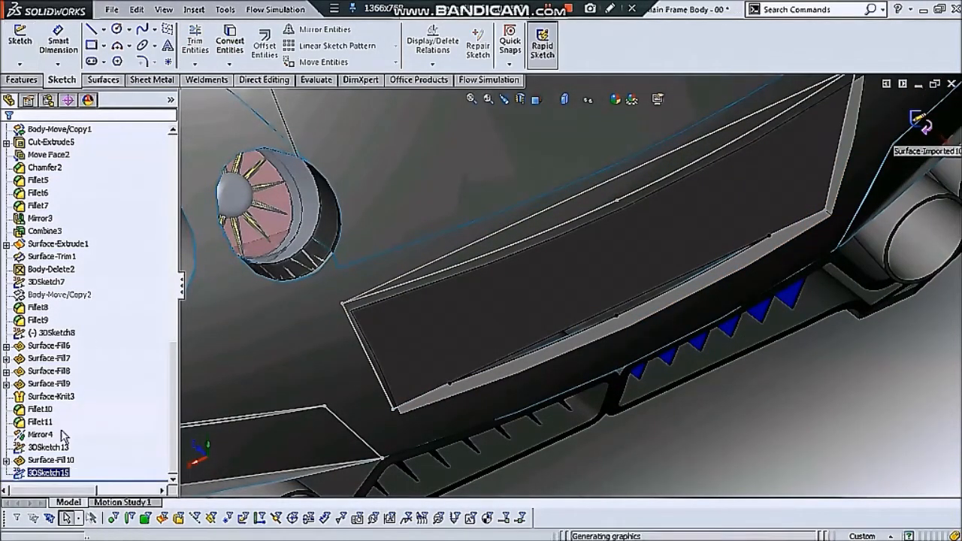
- Create a Filled Surface over the narrow lower gap from its sketch, with Contact edge settings
click(104, 79)
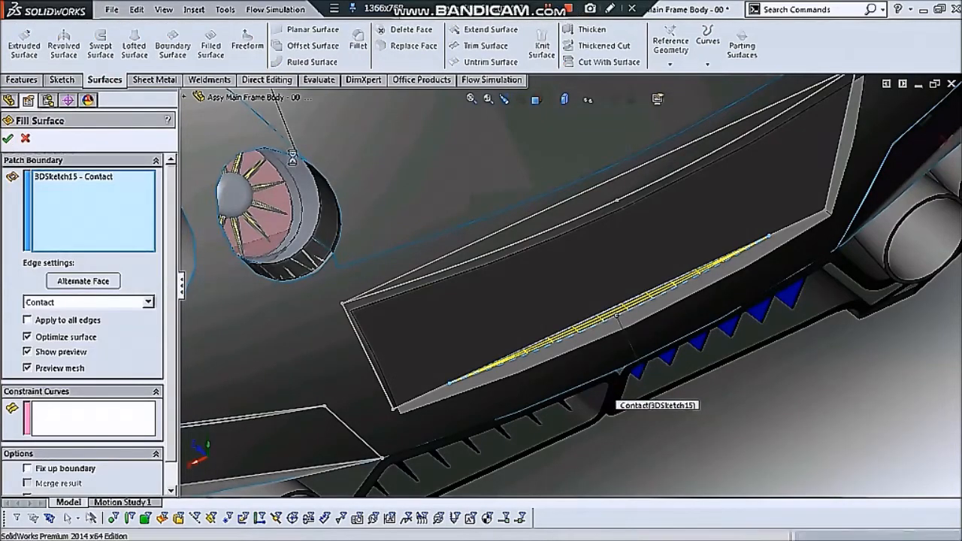
scroll(695, 422, up, 3)
middle_drag(695, 422, 581, 232)
scroll(582, 233, down, 6)
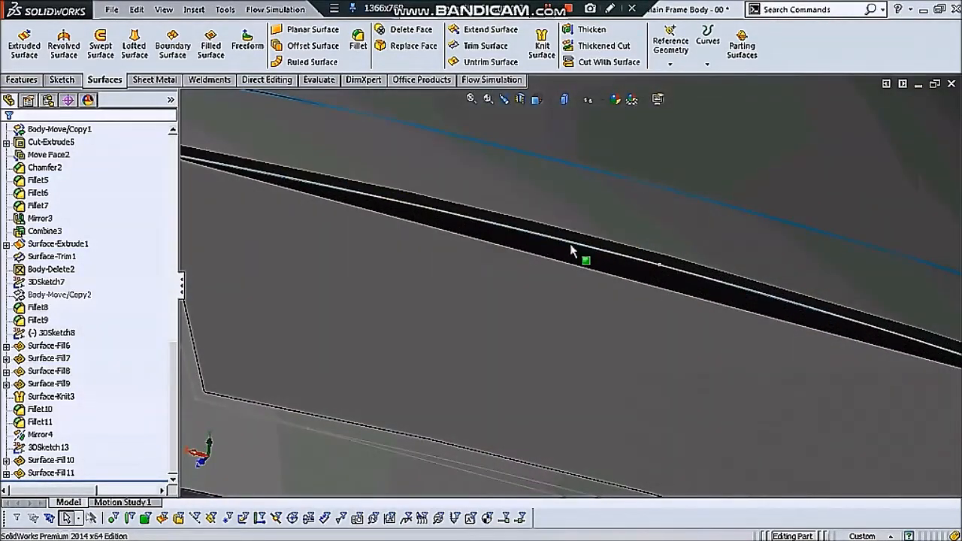
- In a new 3D sketch, convert the opening's upper straight line and curve to enclose the upper gap
click(64, 80)
click(19, 64)
click(33, 96)
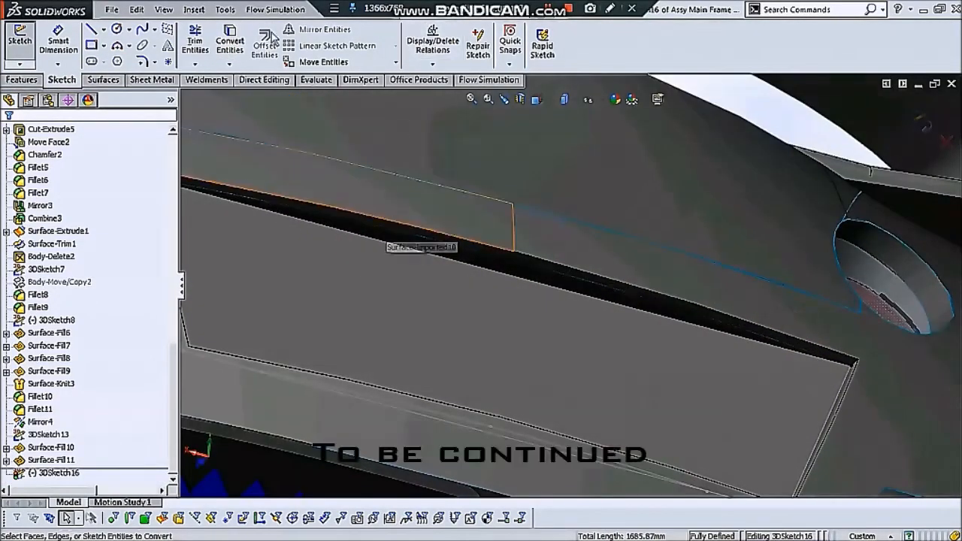
click(921, 120)
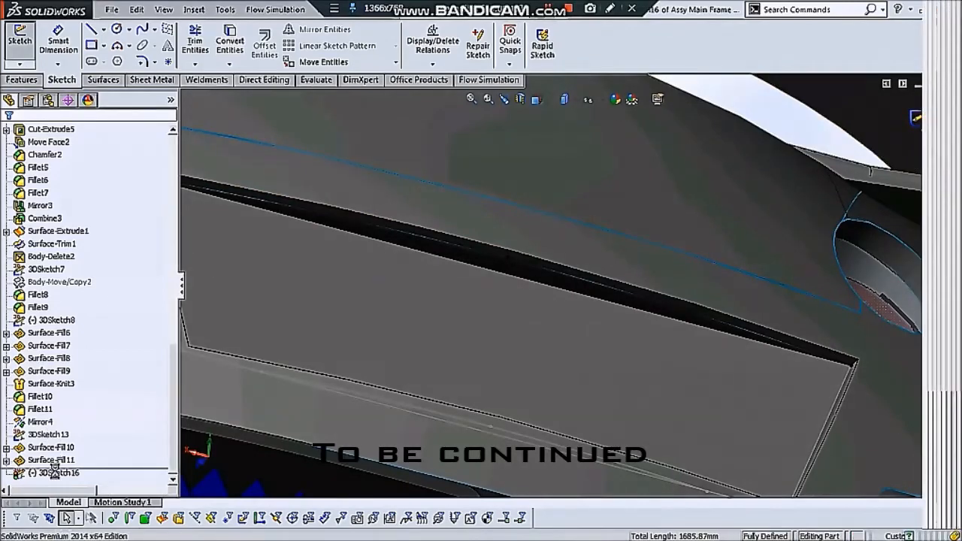
- Create a Filled Surface over the narrow upper gap from its sketch, with Contact edge settings
click(53, 473)
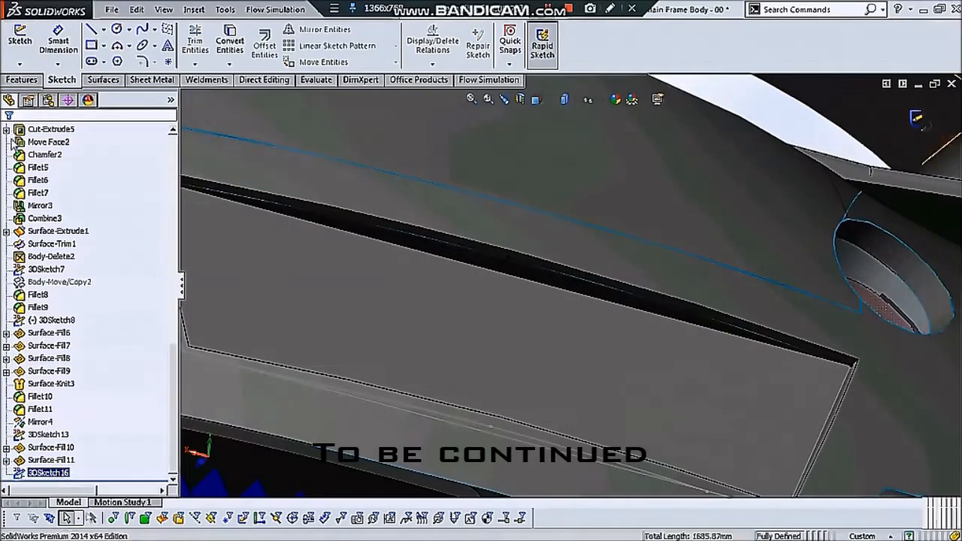
click(103, 80)
click(205, 47)
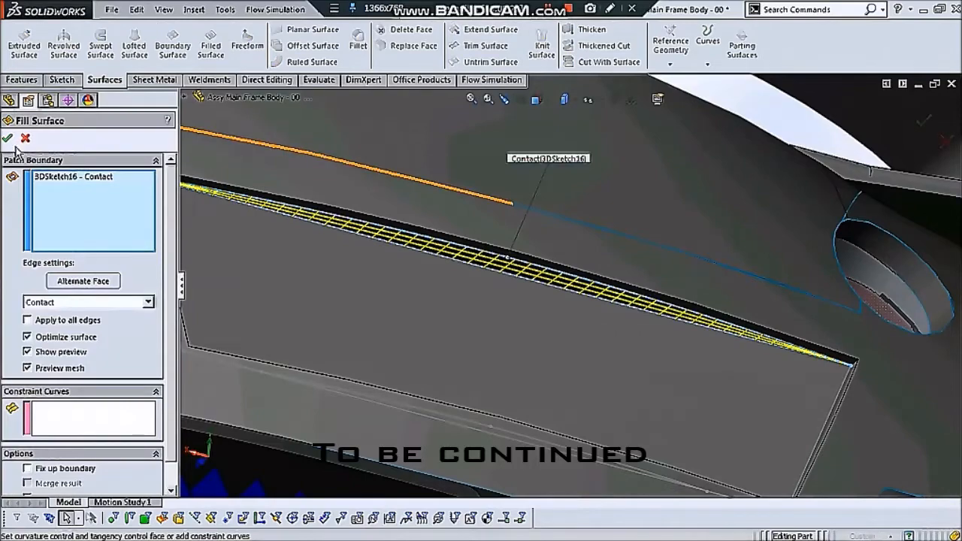
key(Return)
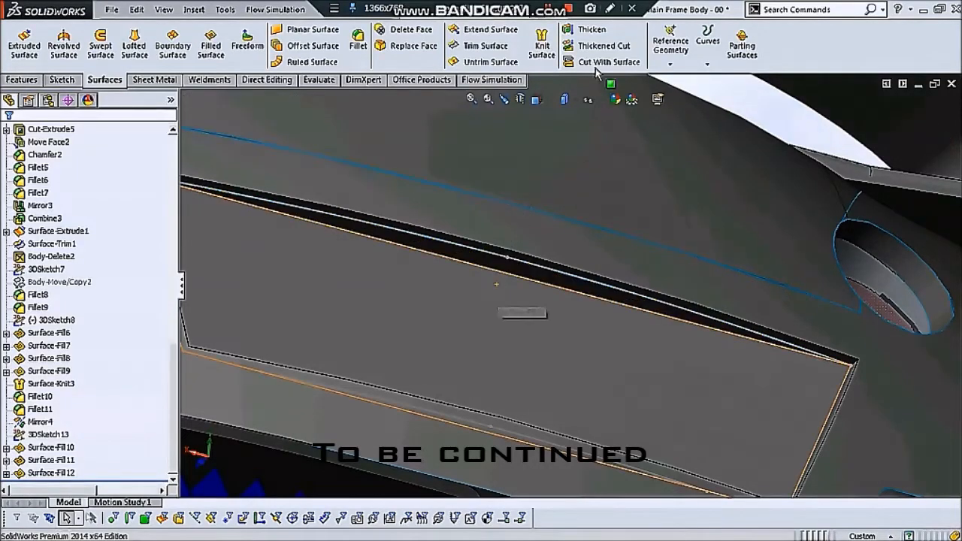
- Hide the sketches in the model view
key(z)
click(601, 98)
click(587, 204)
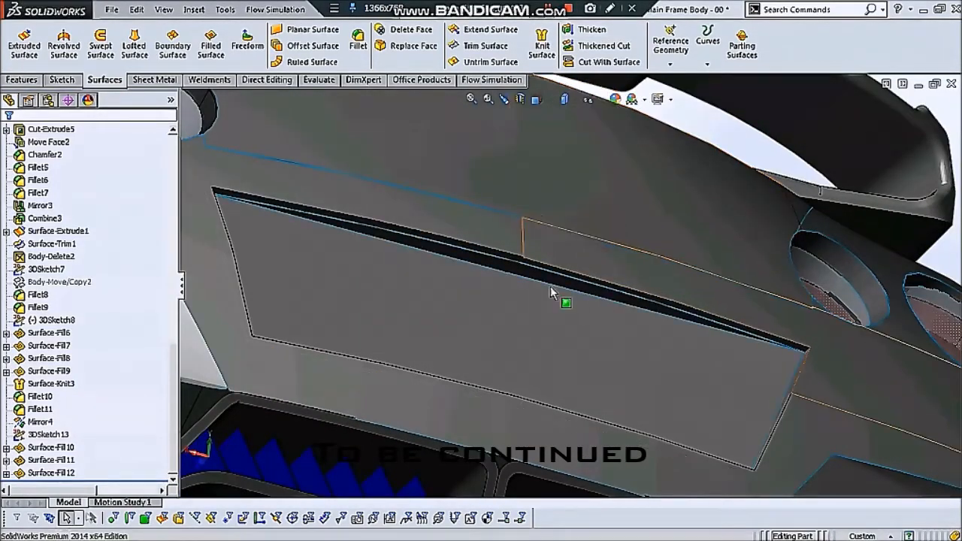
scroll(556, 289, up, 3)
mouse_move(567, 256)
middle_down()
mouse_move(548, 429)
mouse_move(723, 260)
mouse_move(521, 322)
mouse_move(549, 339)
mouse_move(590, 339)
middle_up()
scroll(685, 272, up, 3)
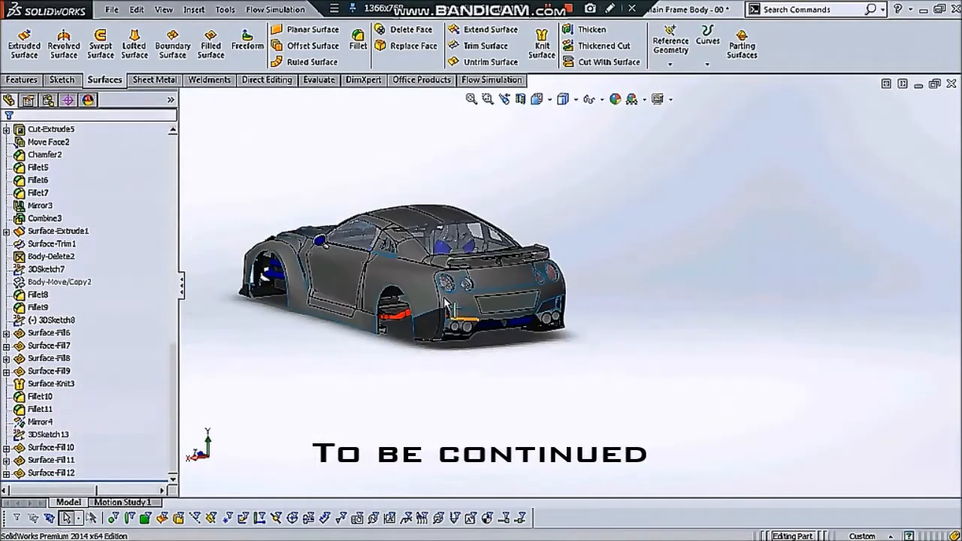
- Knit the number-plate panel's main, lower and upper filled surfaces together, without merging entities
scroll(614, 383, down, 5)
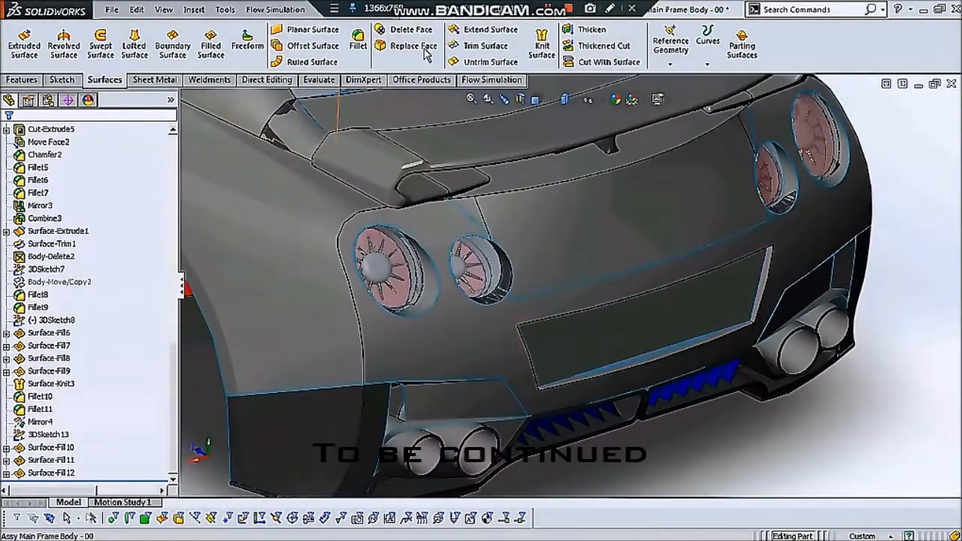
click(653, 344)
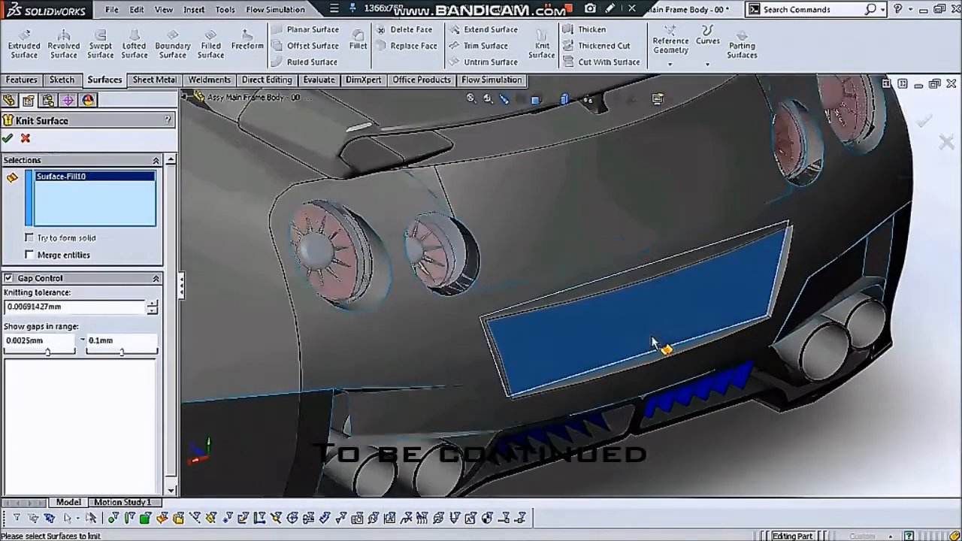
scroll(651, 353, down, 3)
click(658, 362)
scroll(605, 272, up, 1)
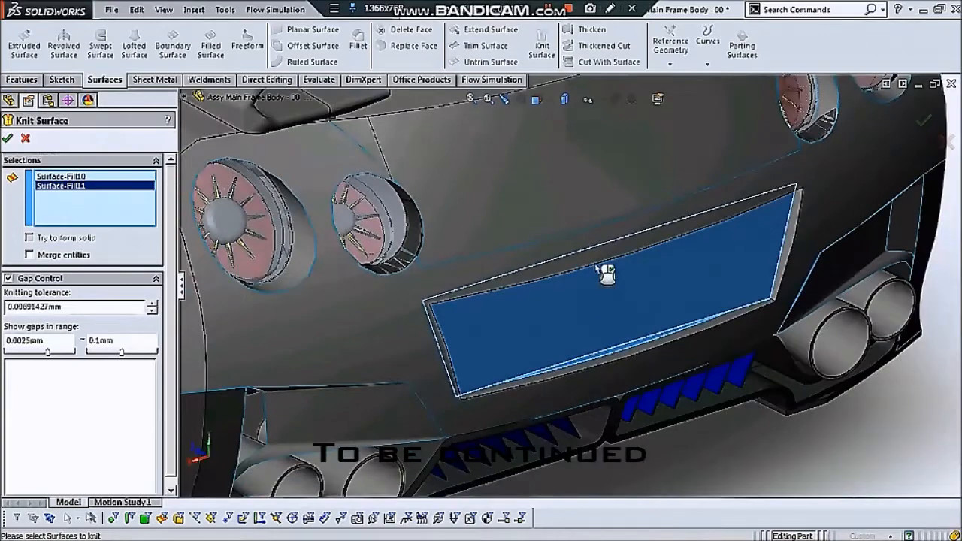
middle_drag(610, 186, 613, 154)
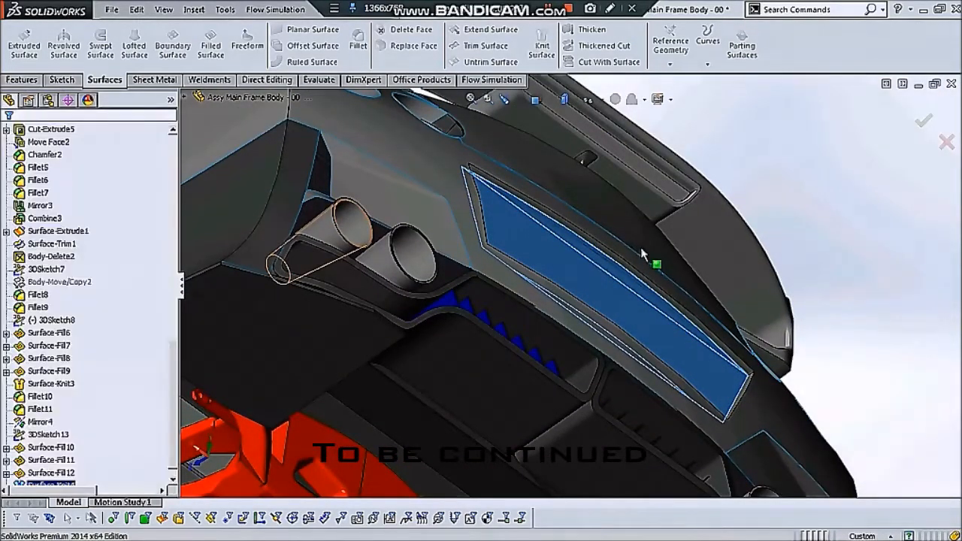
- Close the Assy Main Frame Body part window and return to the Part 39 car assembly
scroll(680, 263, down, 1)
middle_drag(586, 220, 461, 165)
scroll(548, 353, up, 4)
scroll(534, 295, up, 3)
scroll(440, 156, down, 2)
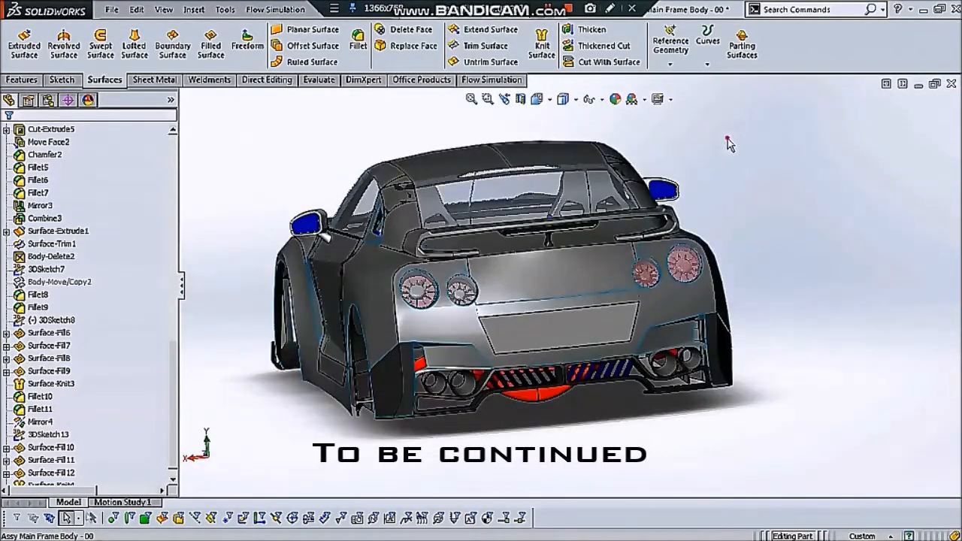
click(951, 85)
click(474, 278)
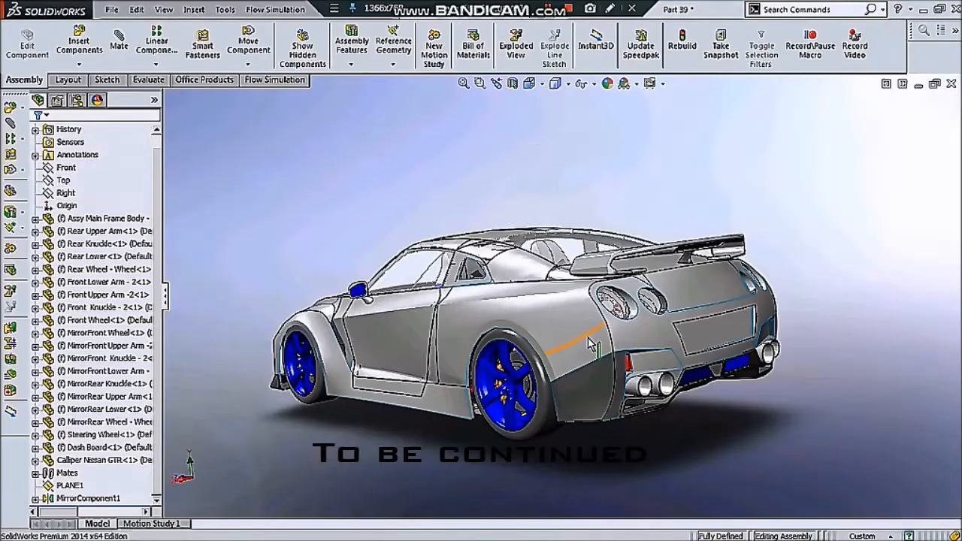
- Examine the car assembly from the front, side and rear
middle_drag(588, 338, 870, 374)
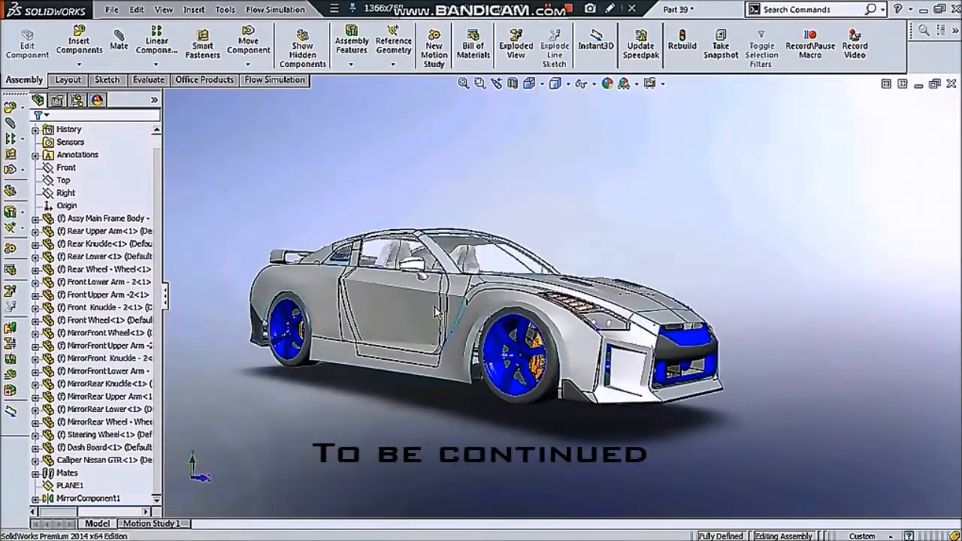
scroll(426, 318, down, 1)
middle_drag(423, 318, 501, 324)
middle_drag(330, 331, 429, 323)
scroll(380, 338, up, 1)
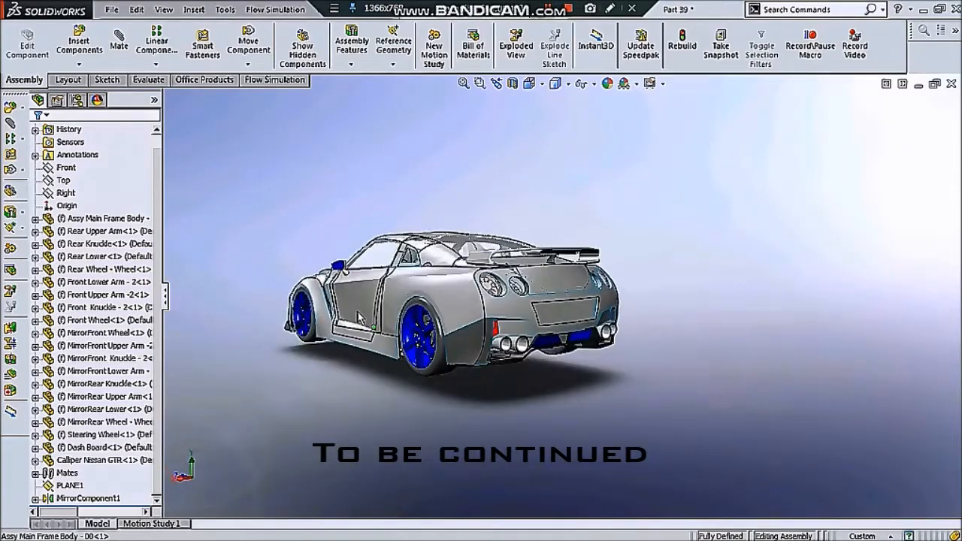